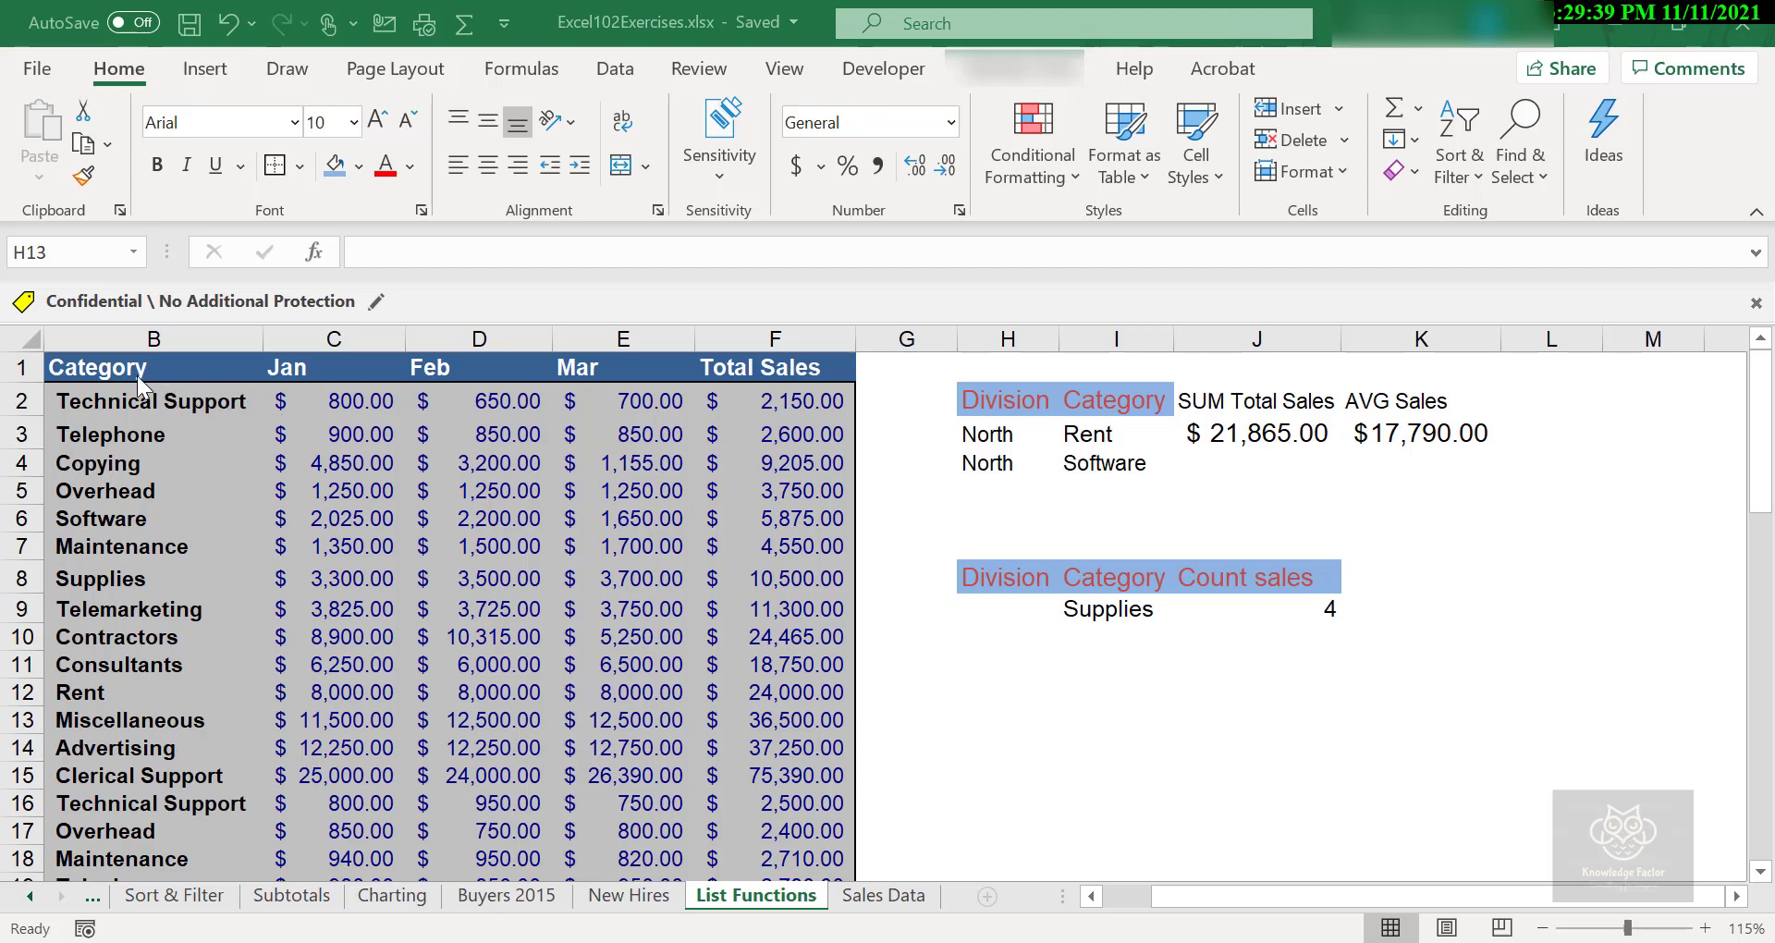
- Insert two blank rows above the table's header row and increase the height of row 1
left_click(24, 366)
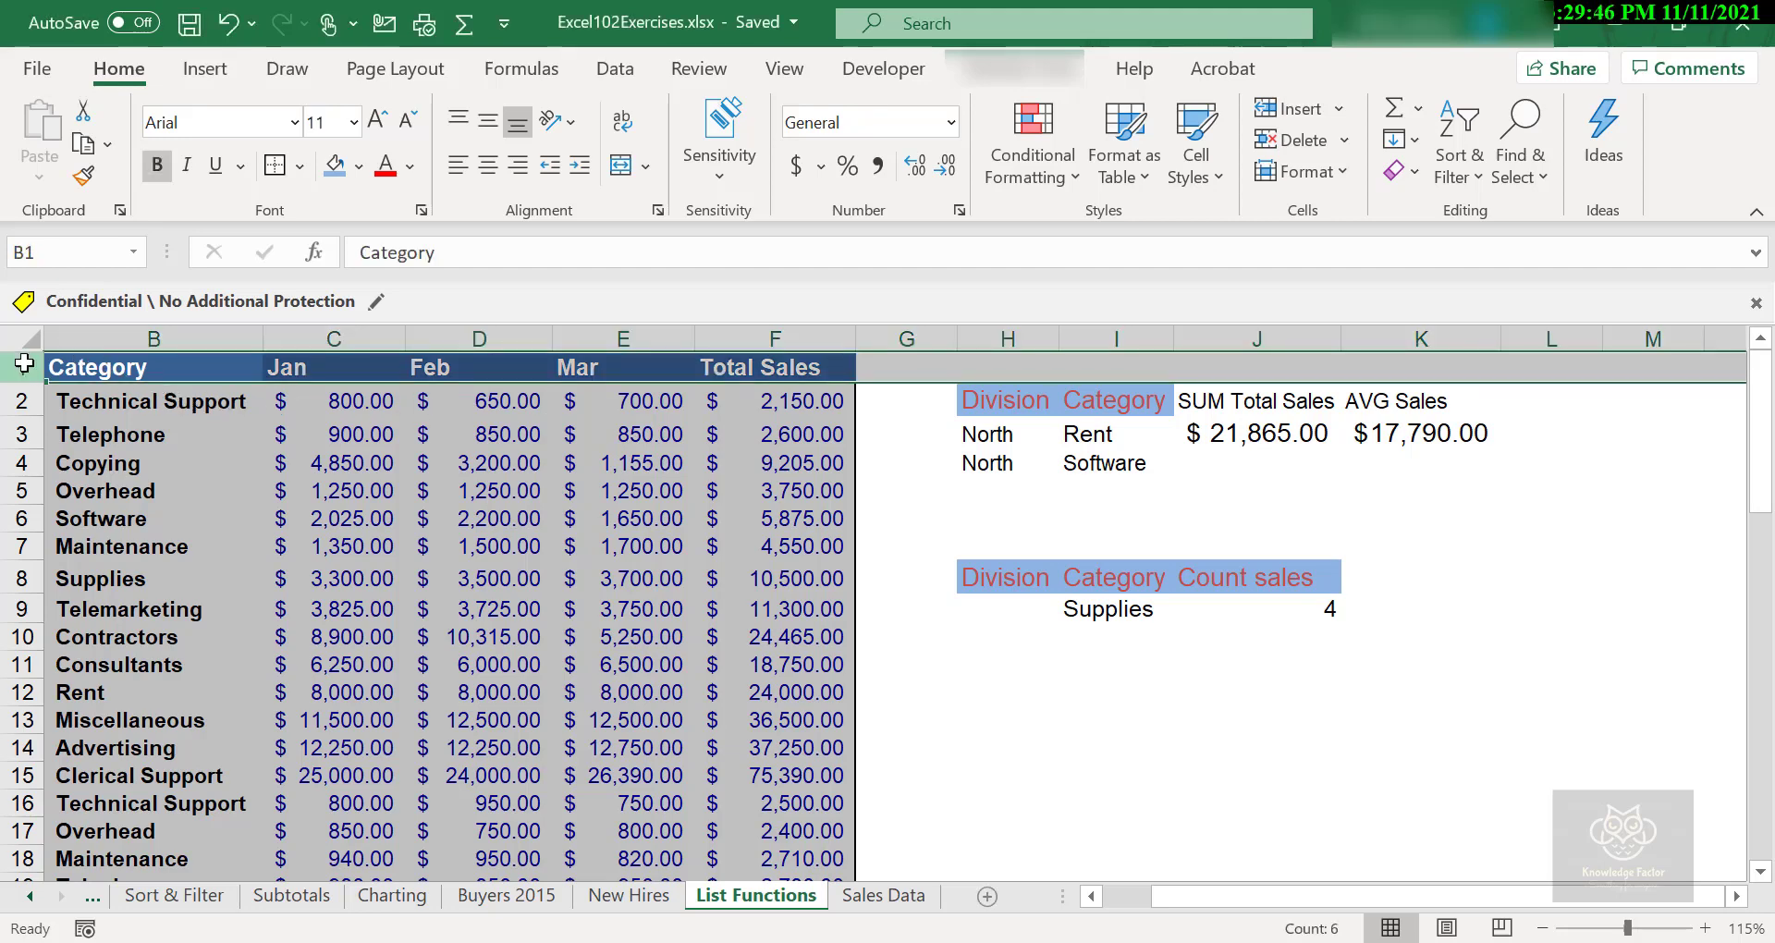
right_click(24, 366)
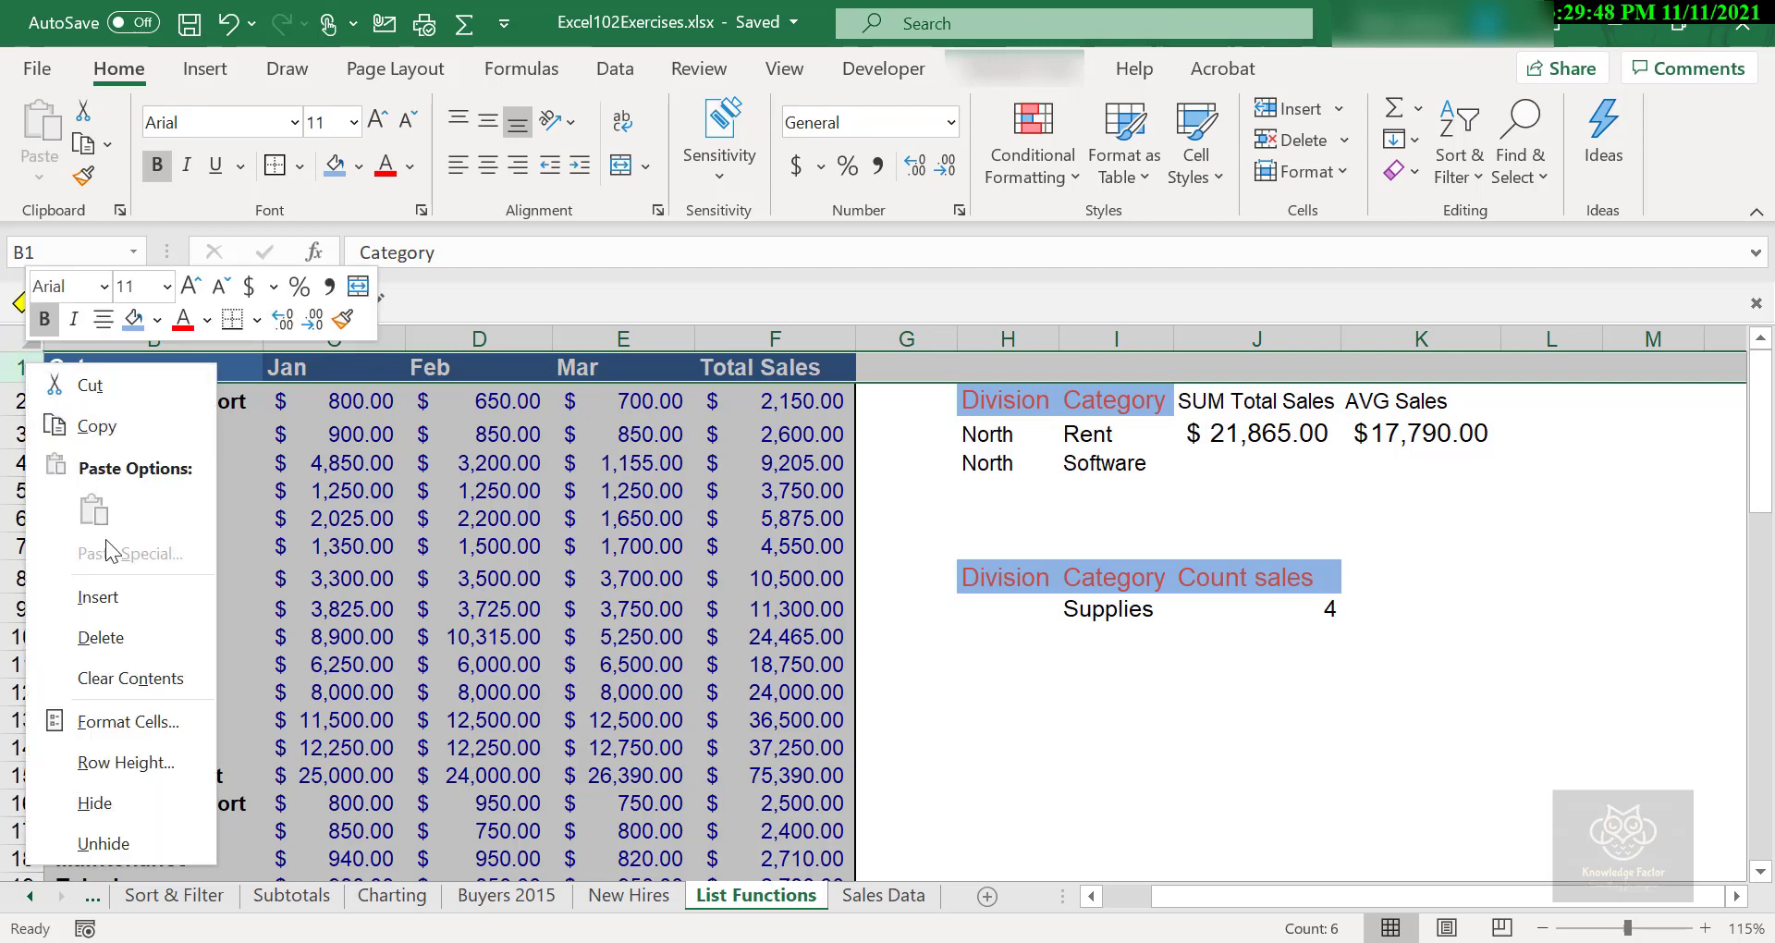
left_click(98, 596)
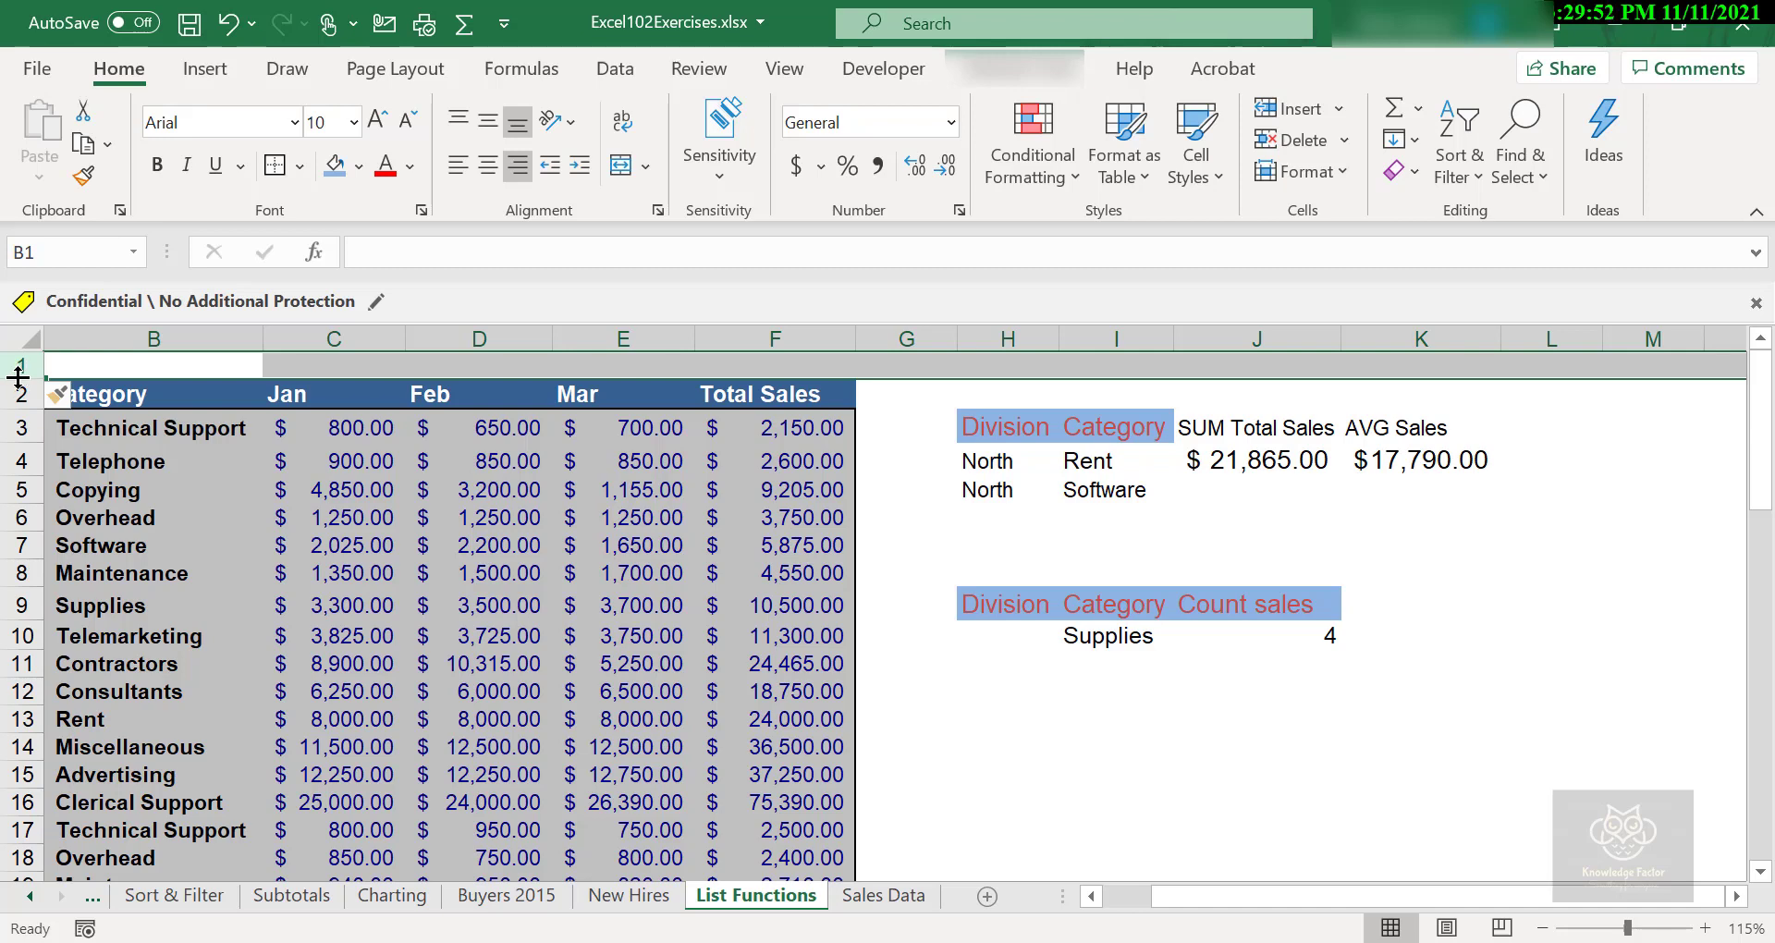
right_click(25, 367)
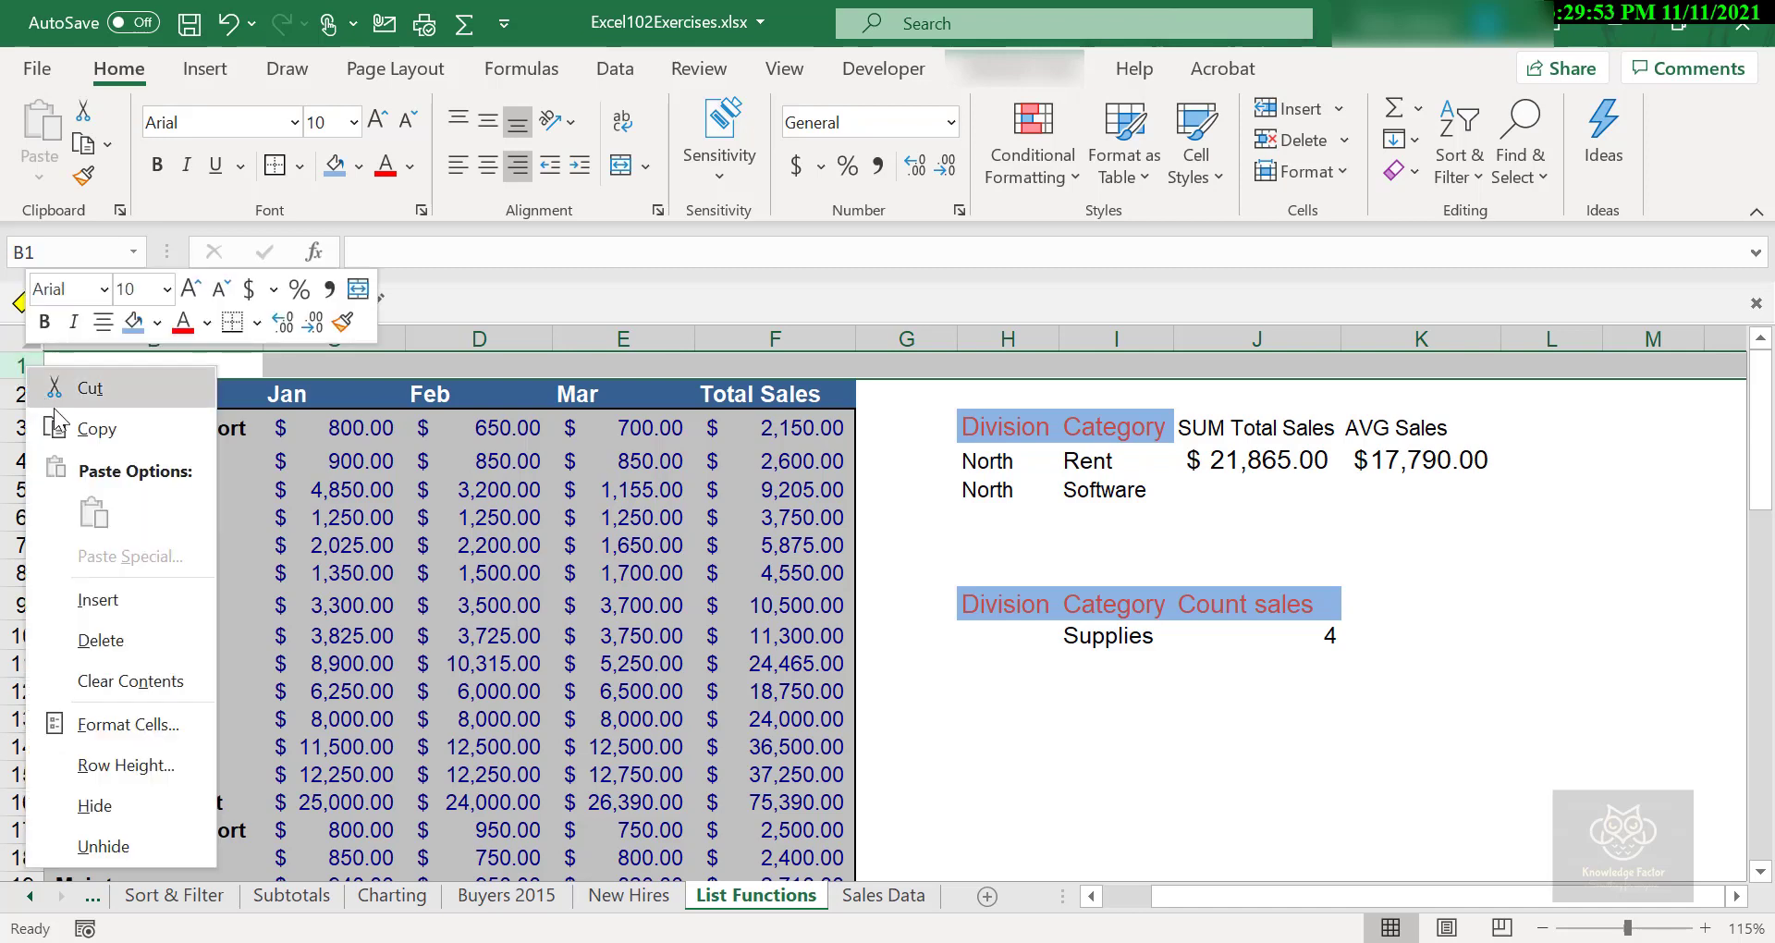
left_click(111, 599)
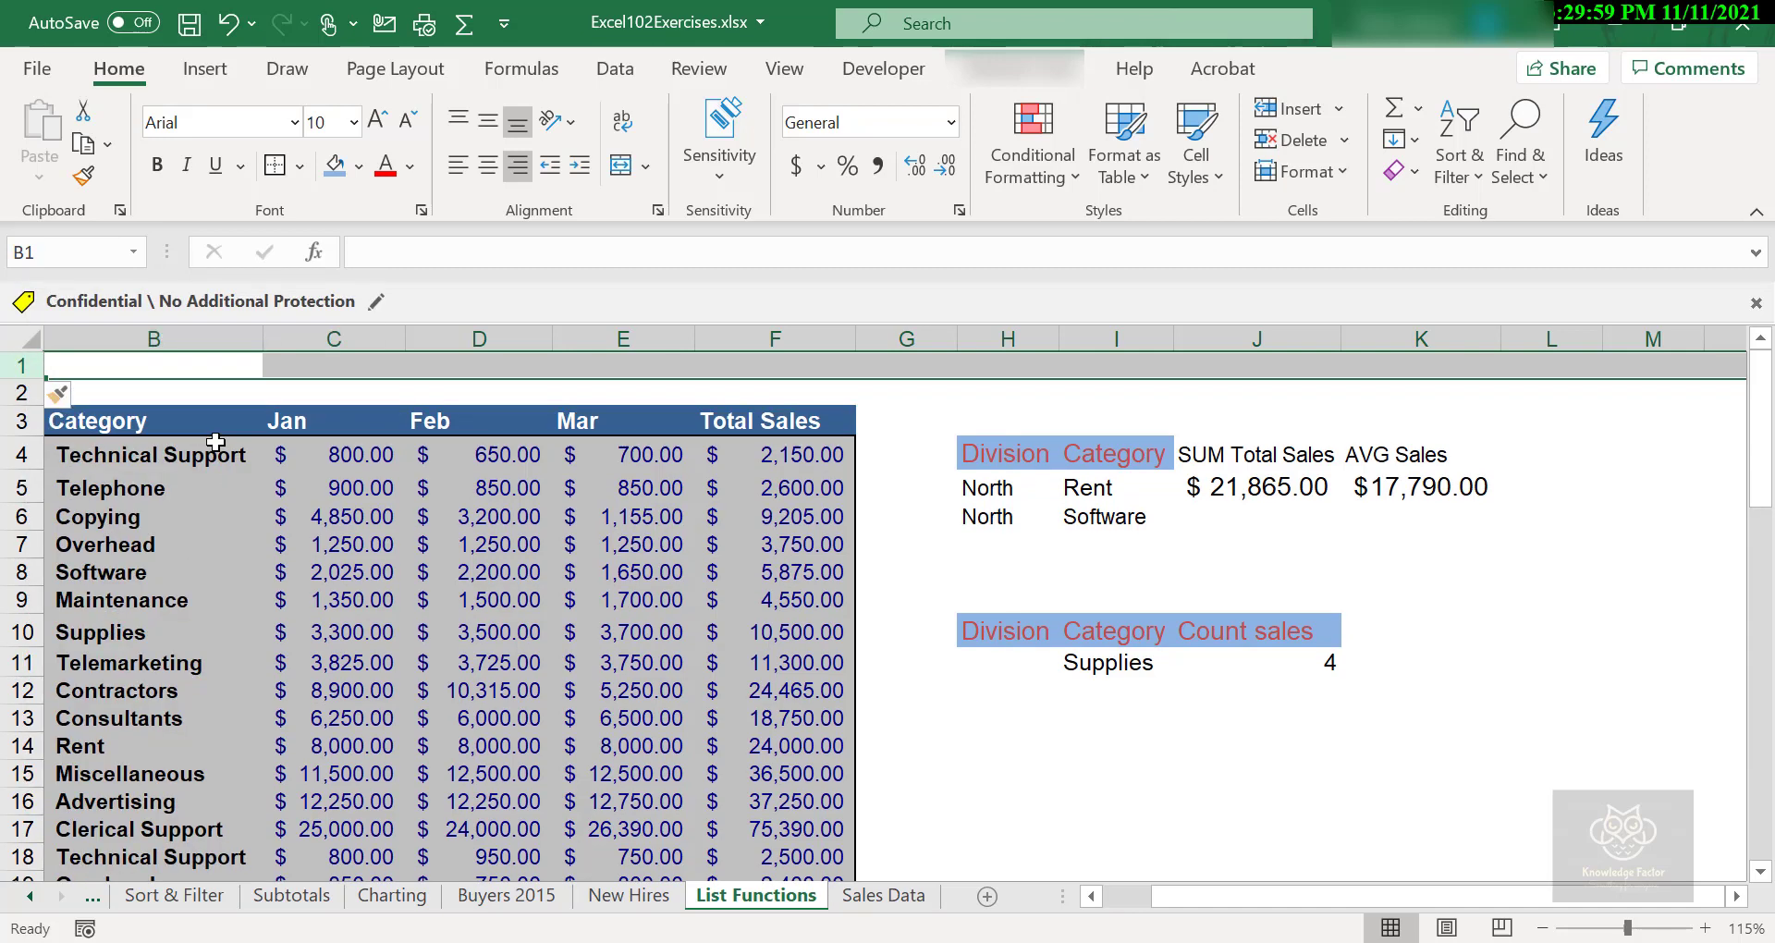
left_click_drag(32, 376, 29, 410)
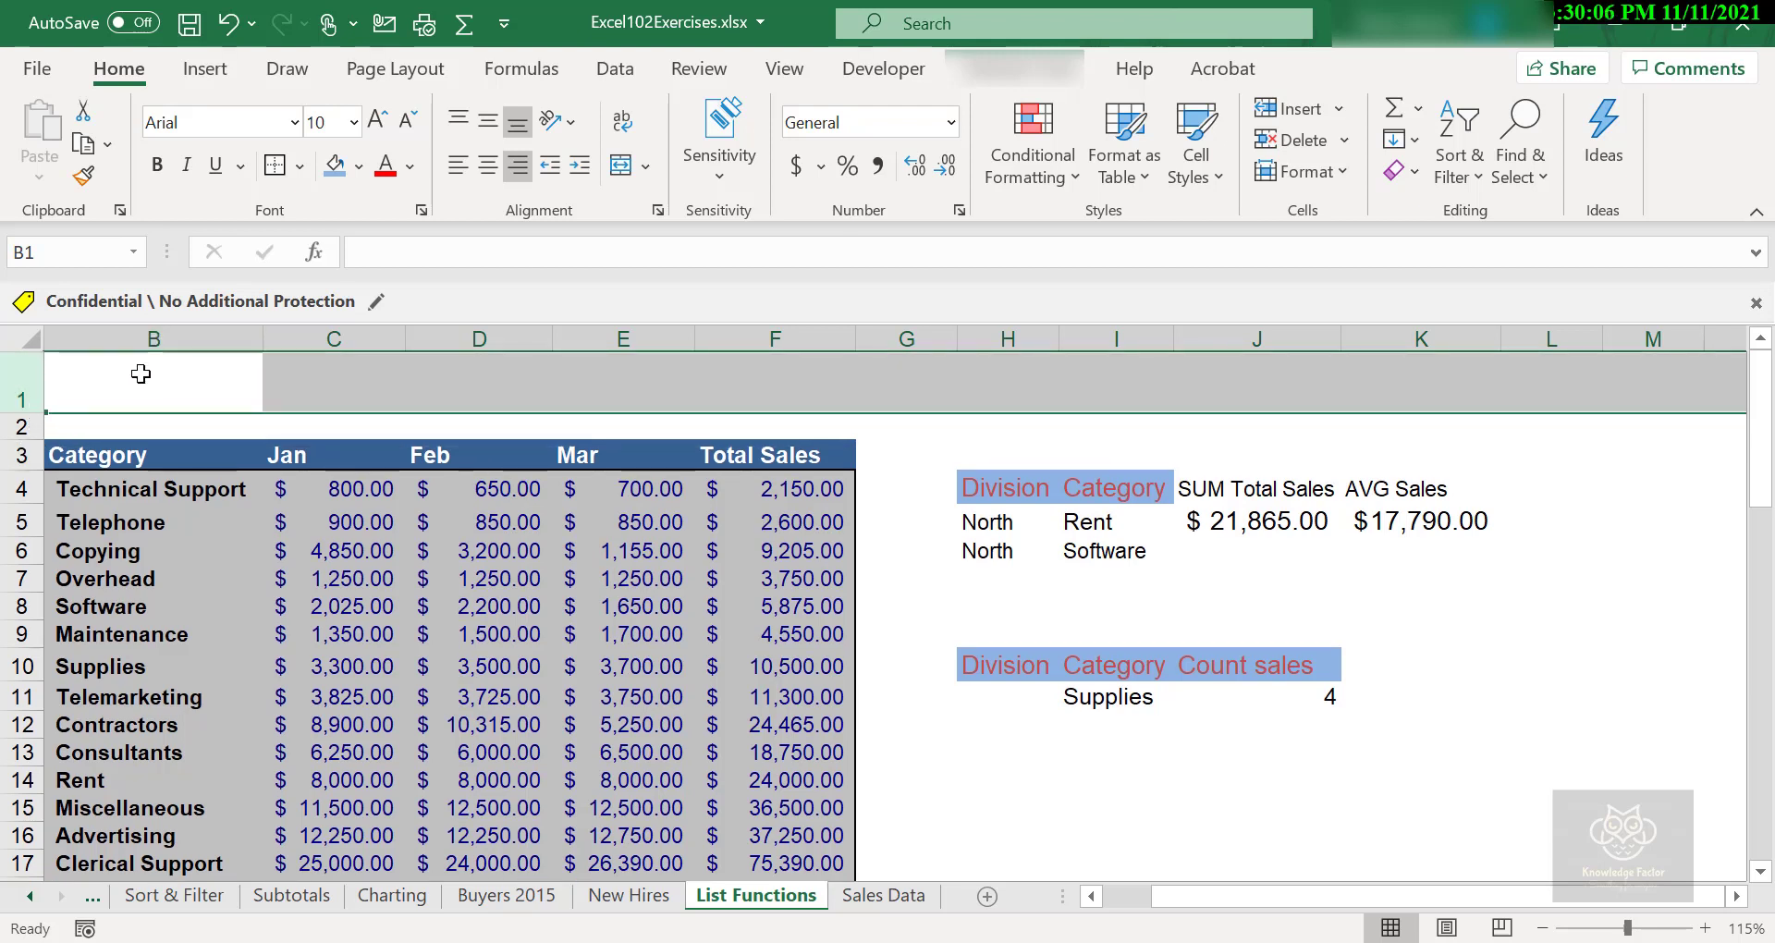
- Enter the formula =SUM(F4:F61) in cell E1 to total the Total Sales column
left_click(598, 387)
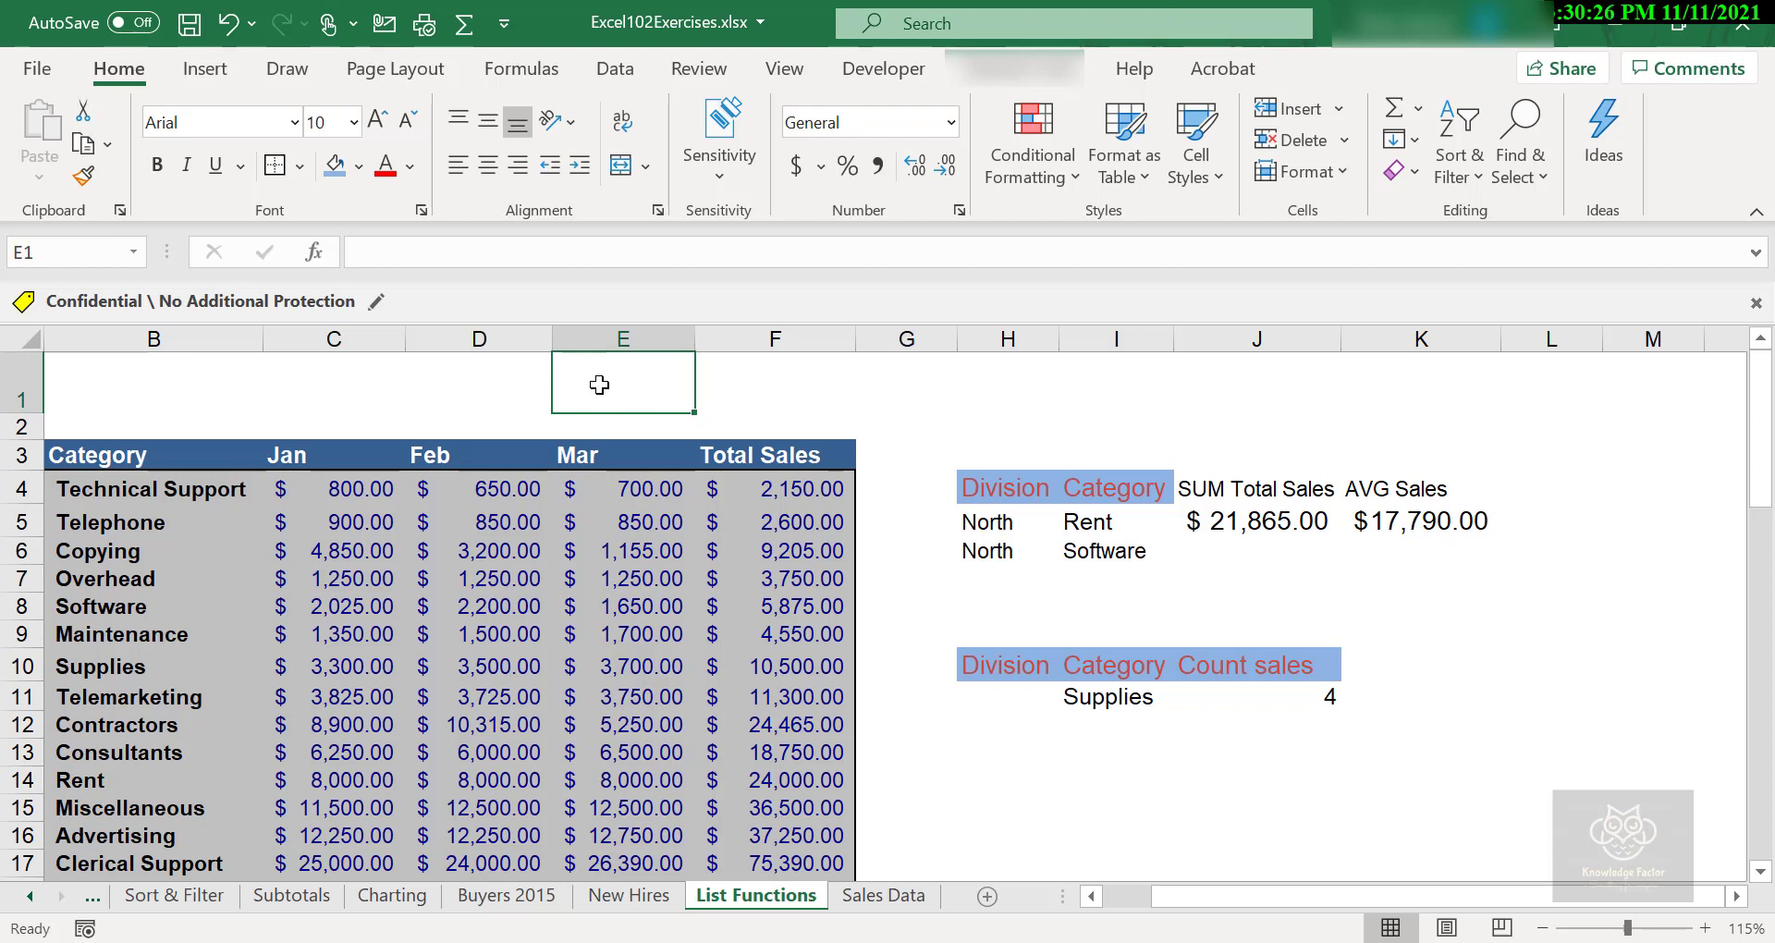
type("=")
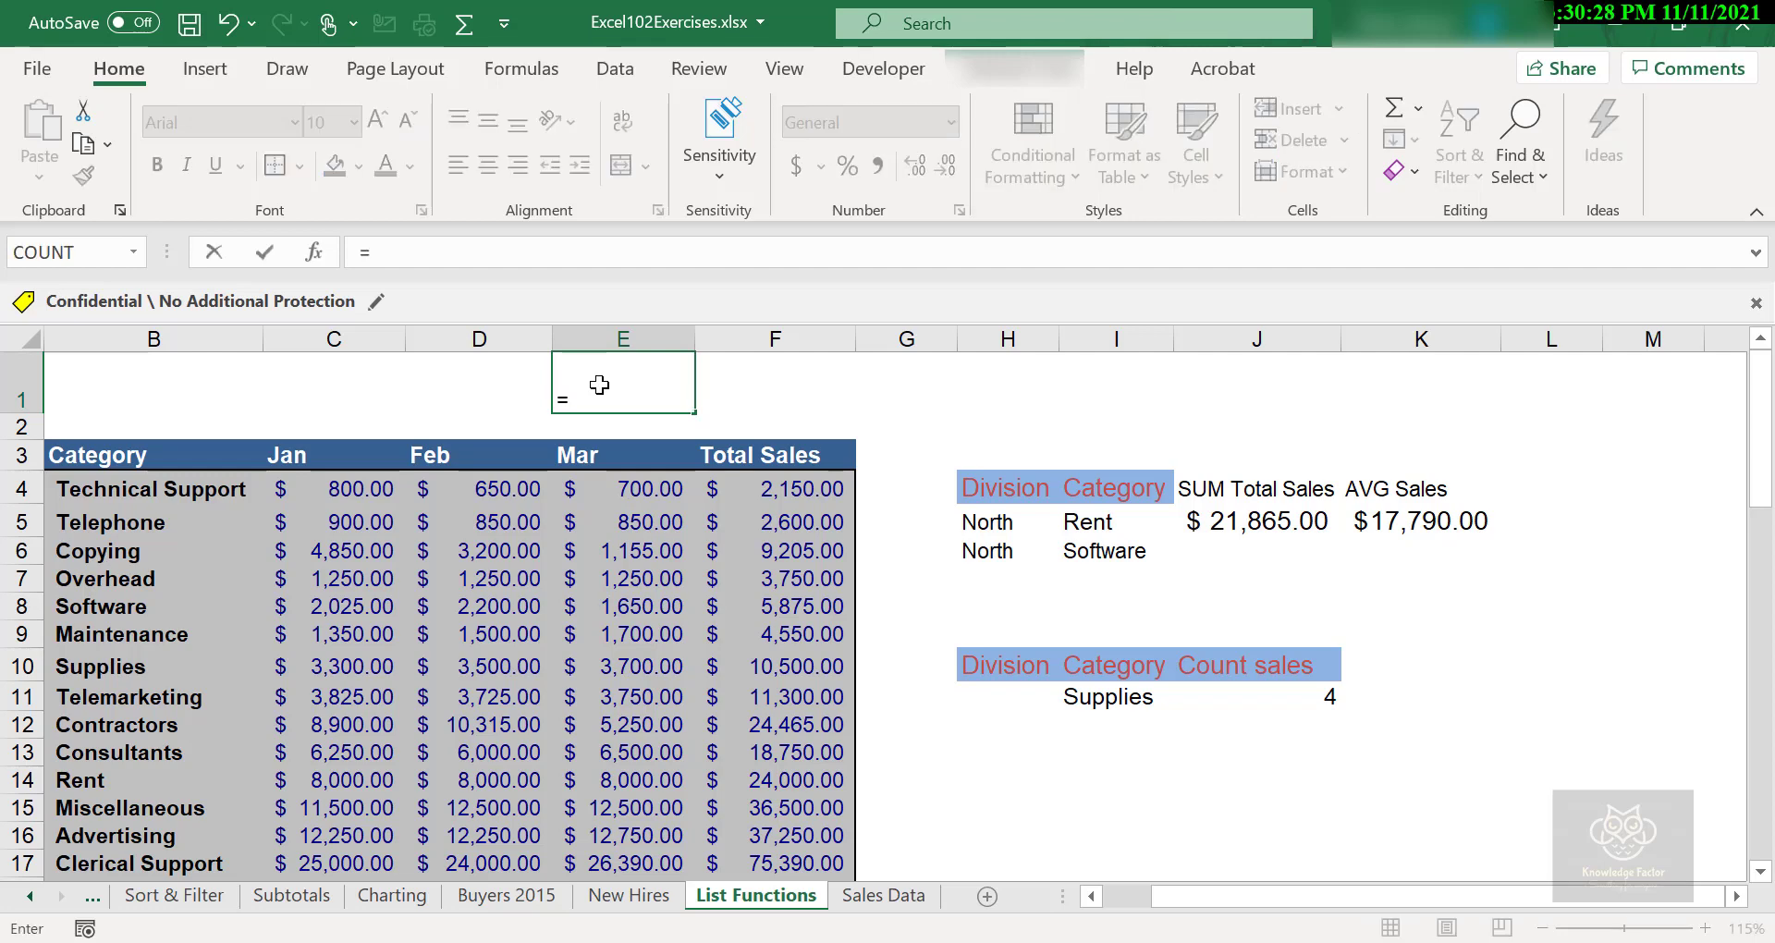
type("SUM(")
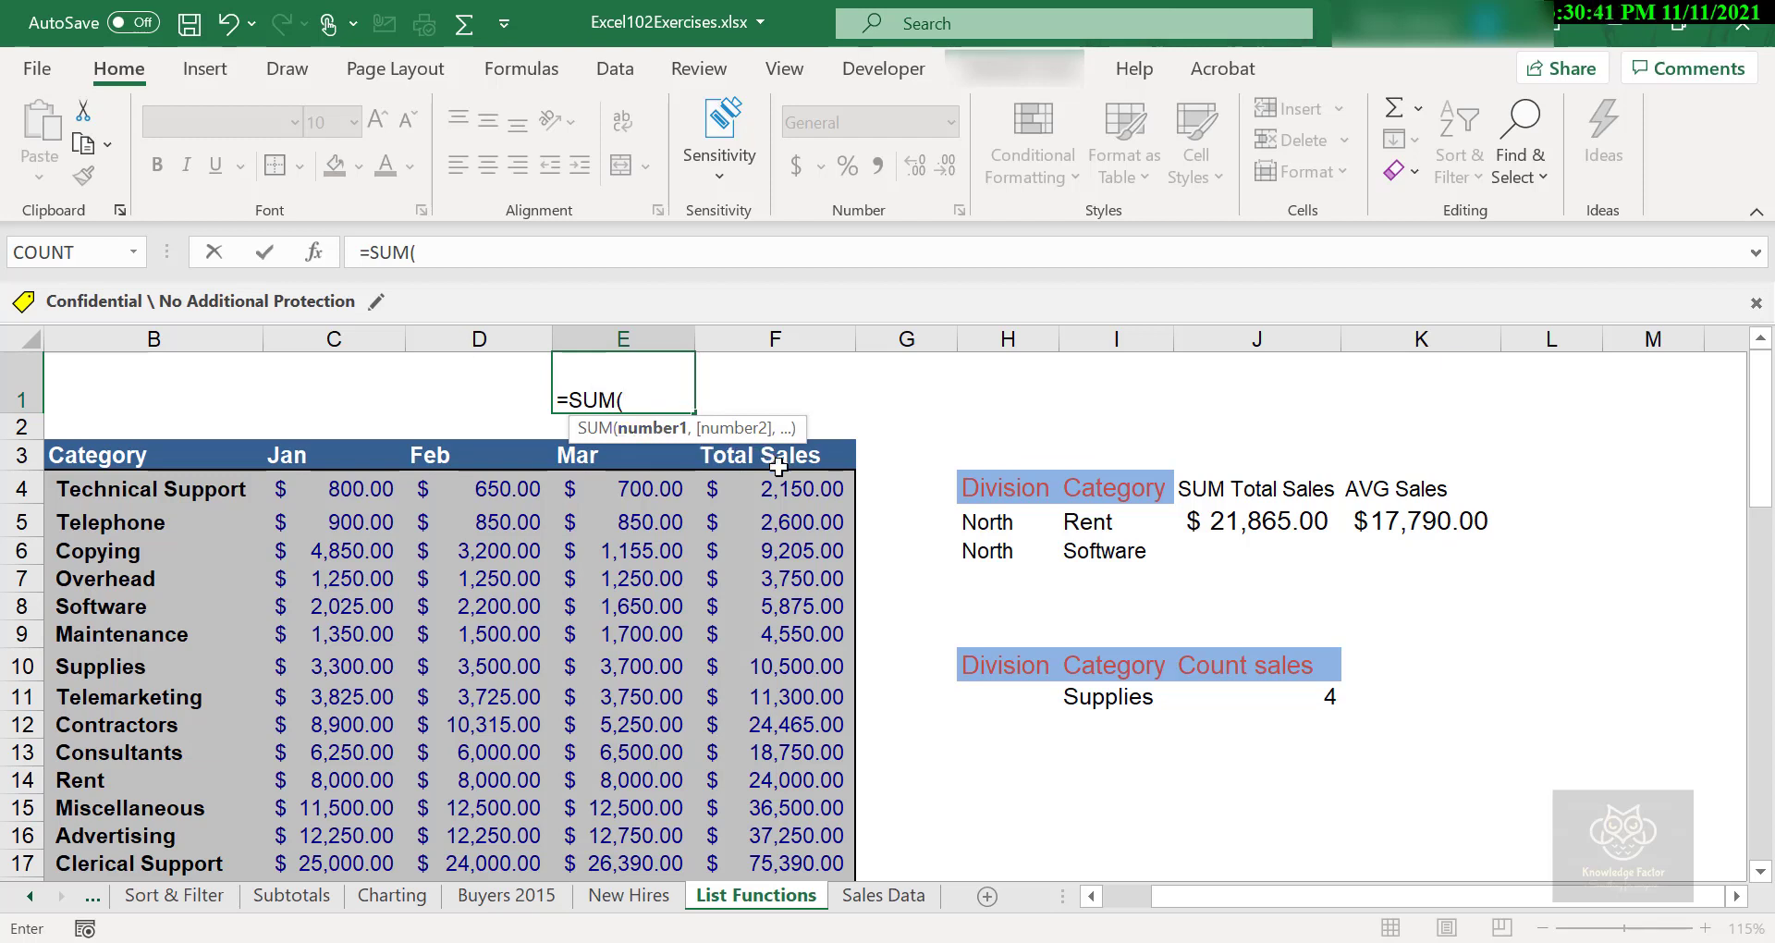
left_click(781, 468)
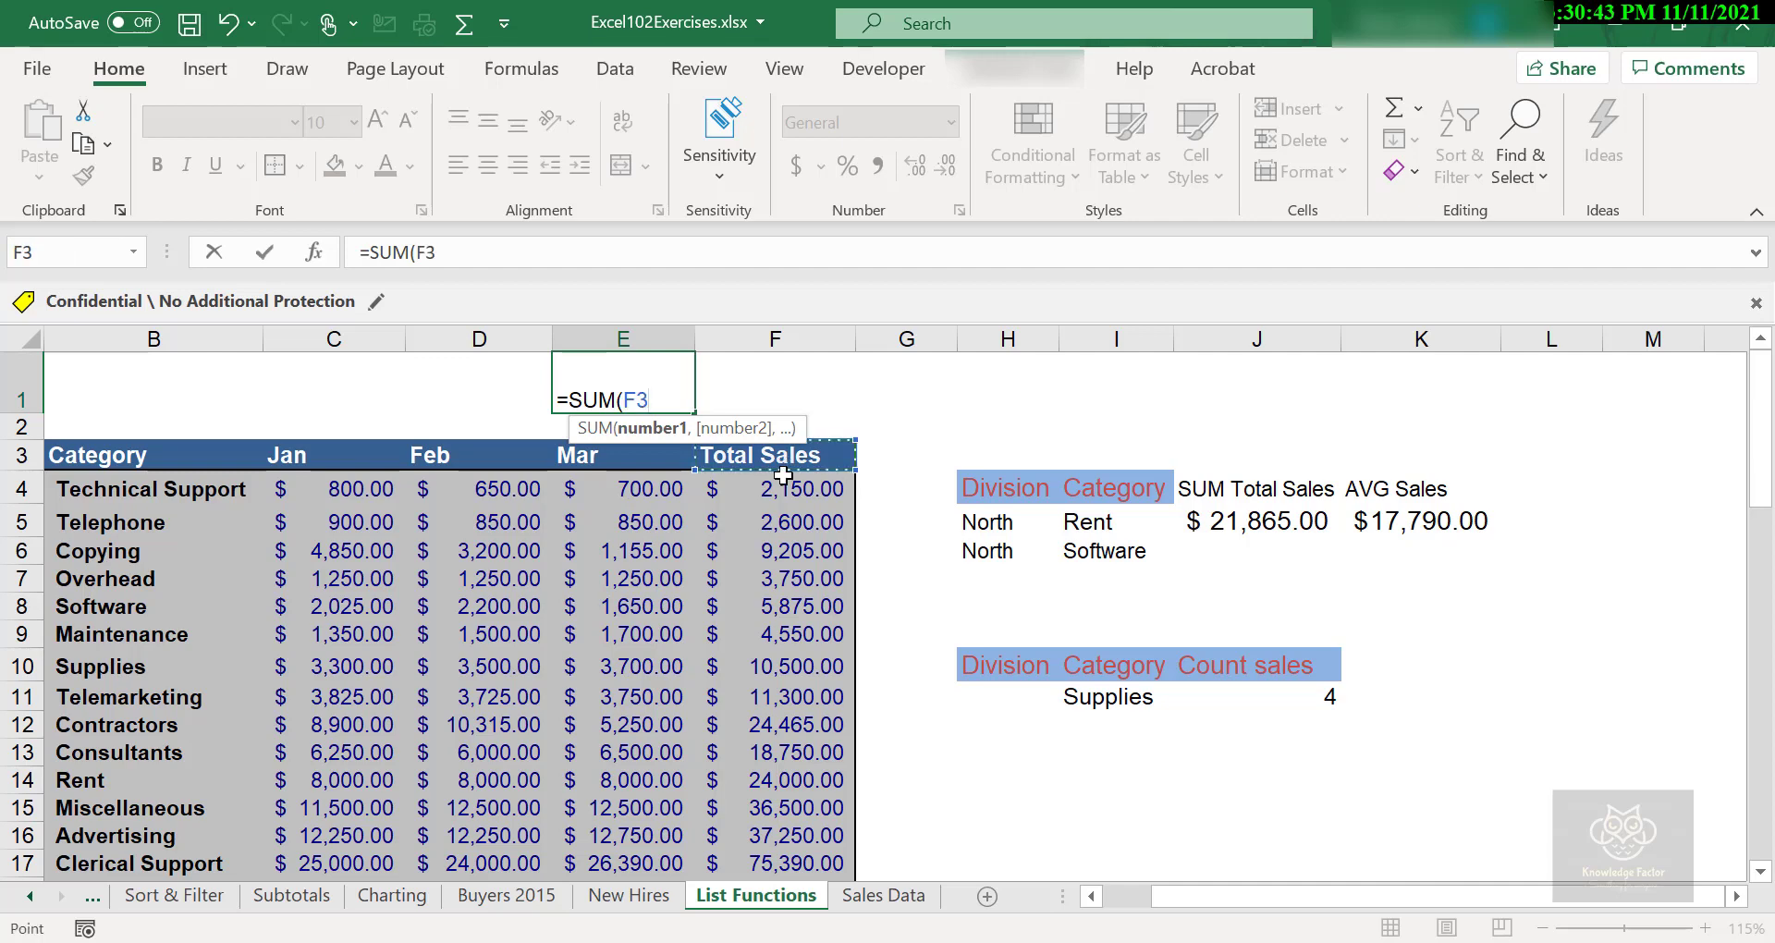
left_click(783, 476)
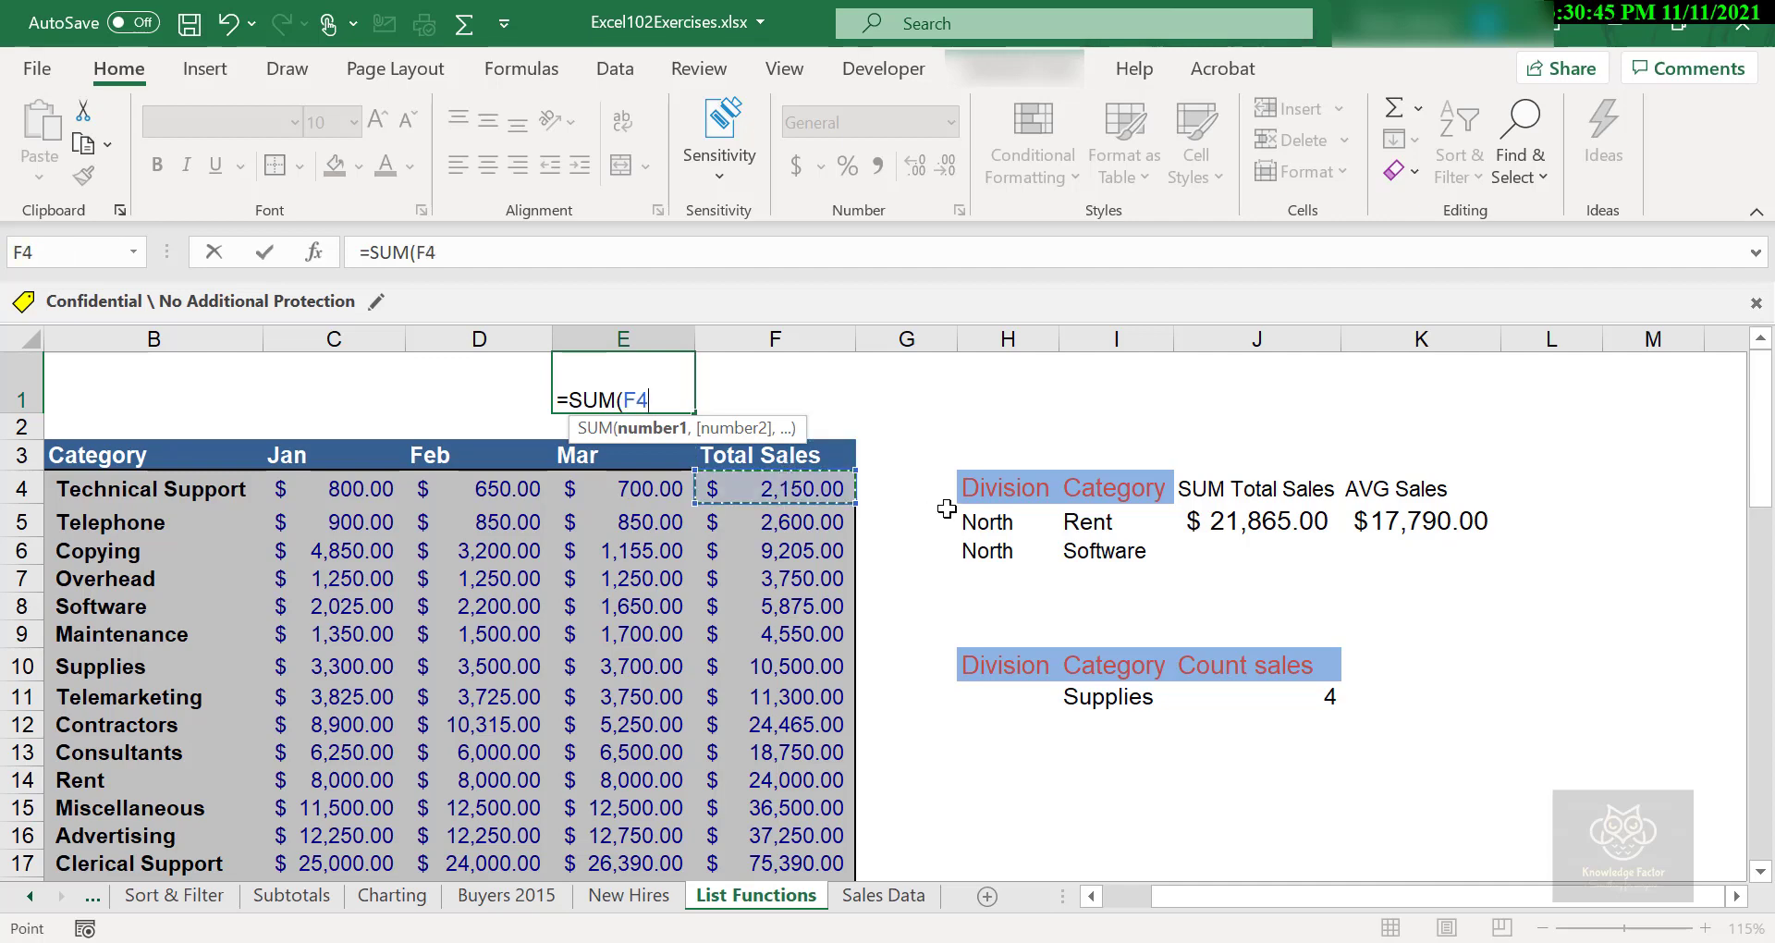
key("ctrl+shift+Down")
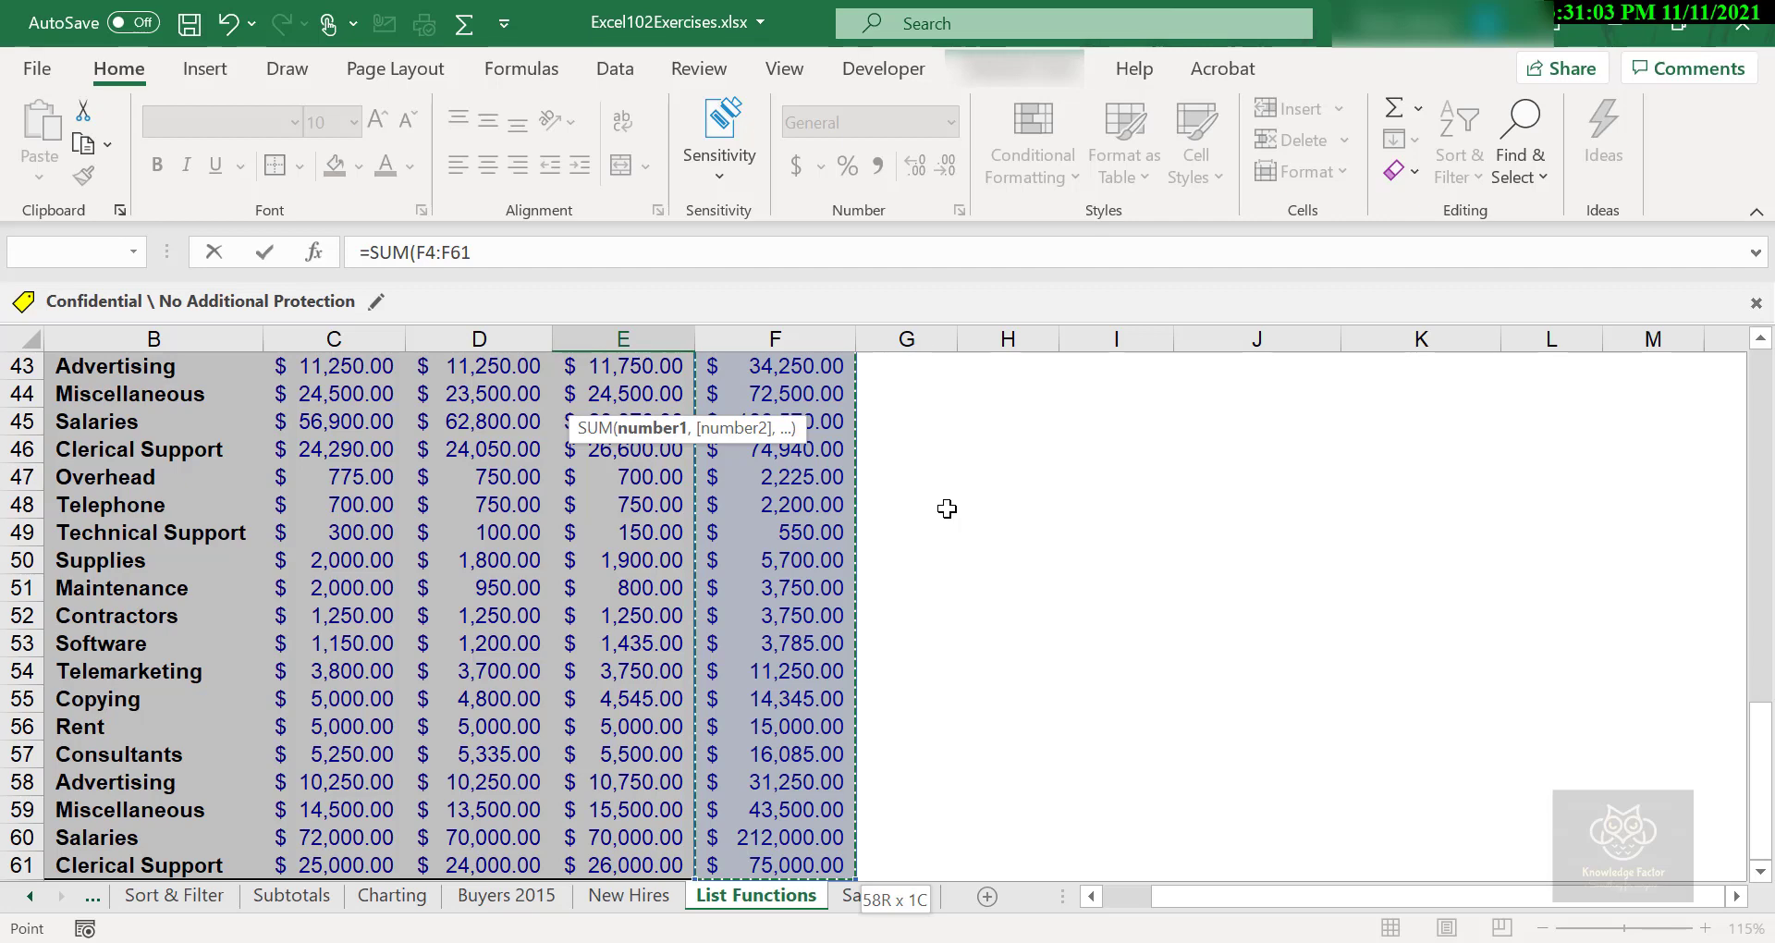
type(")")
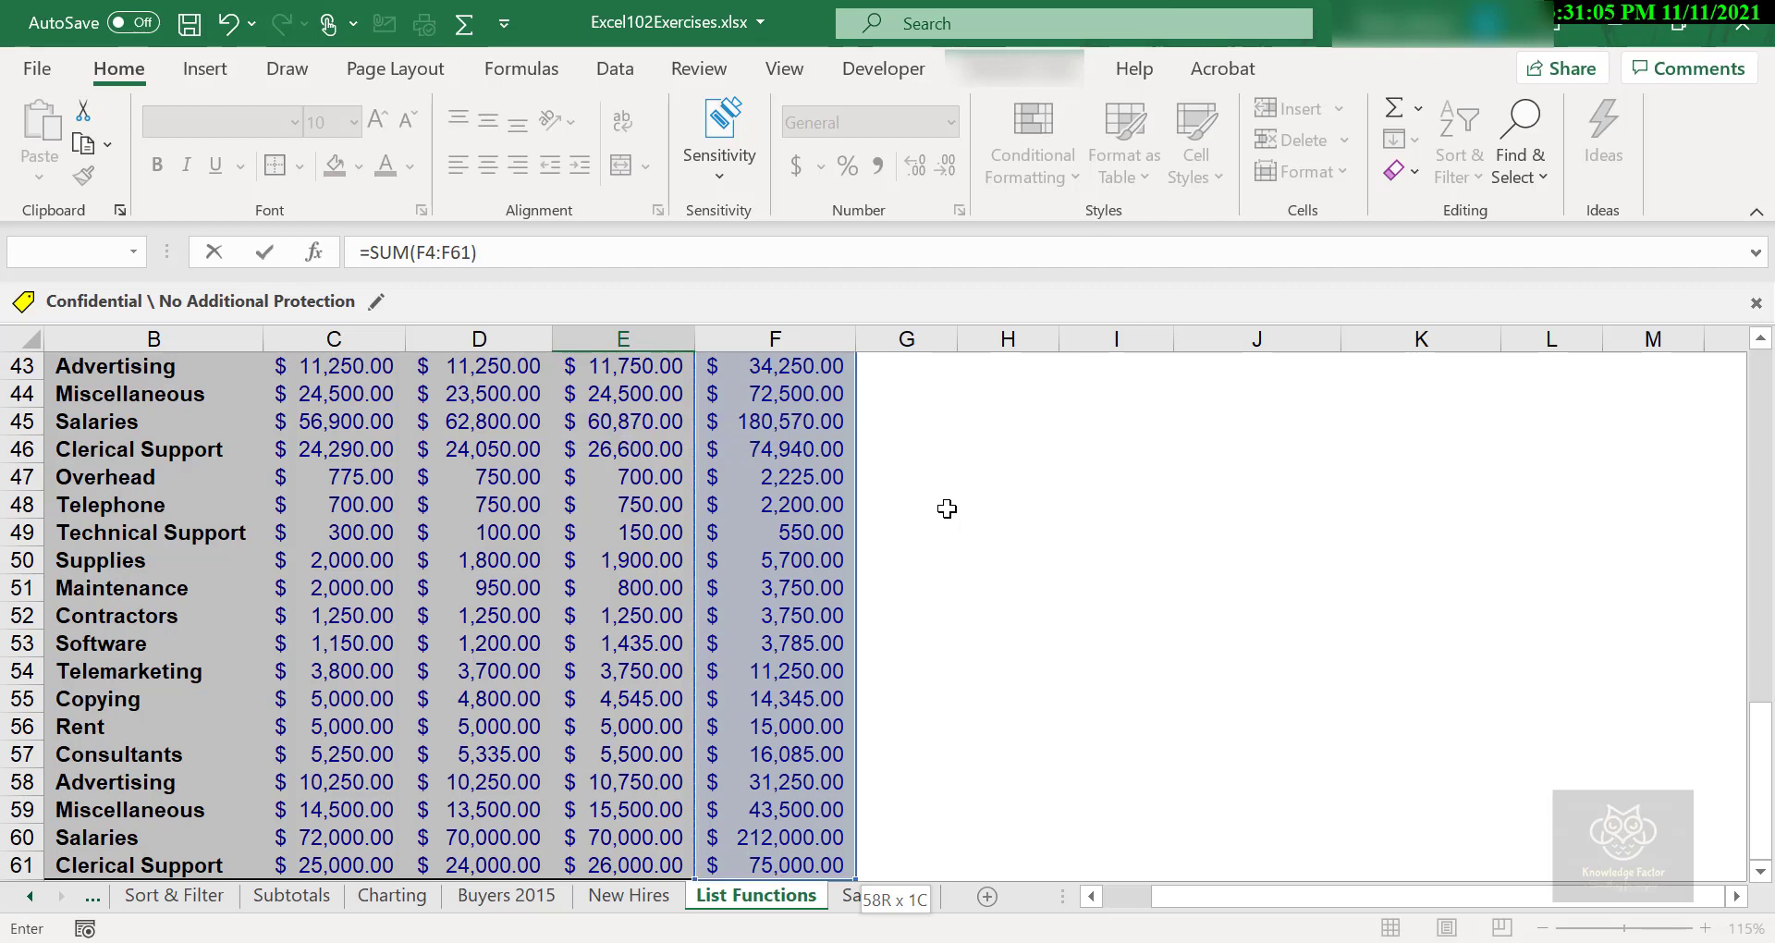
key("ctrl+Return")
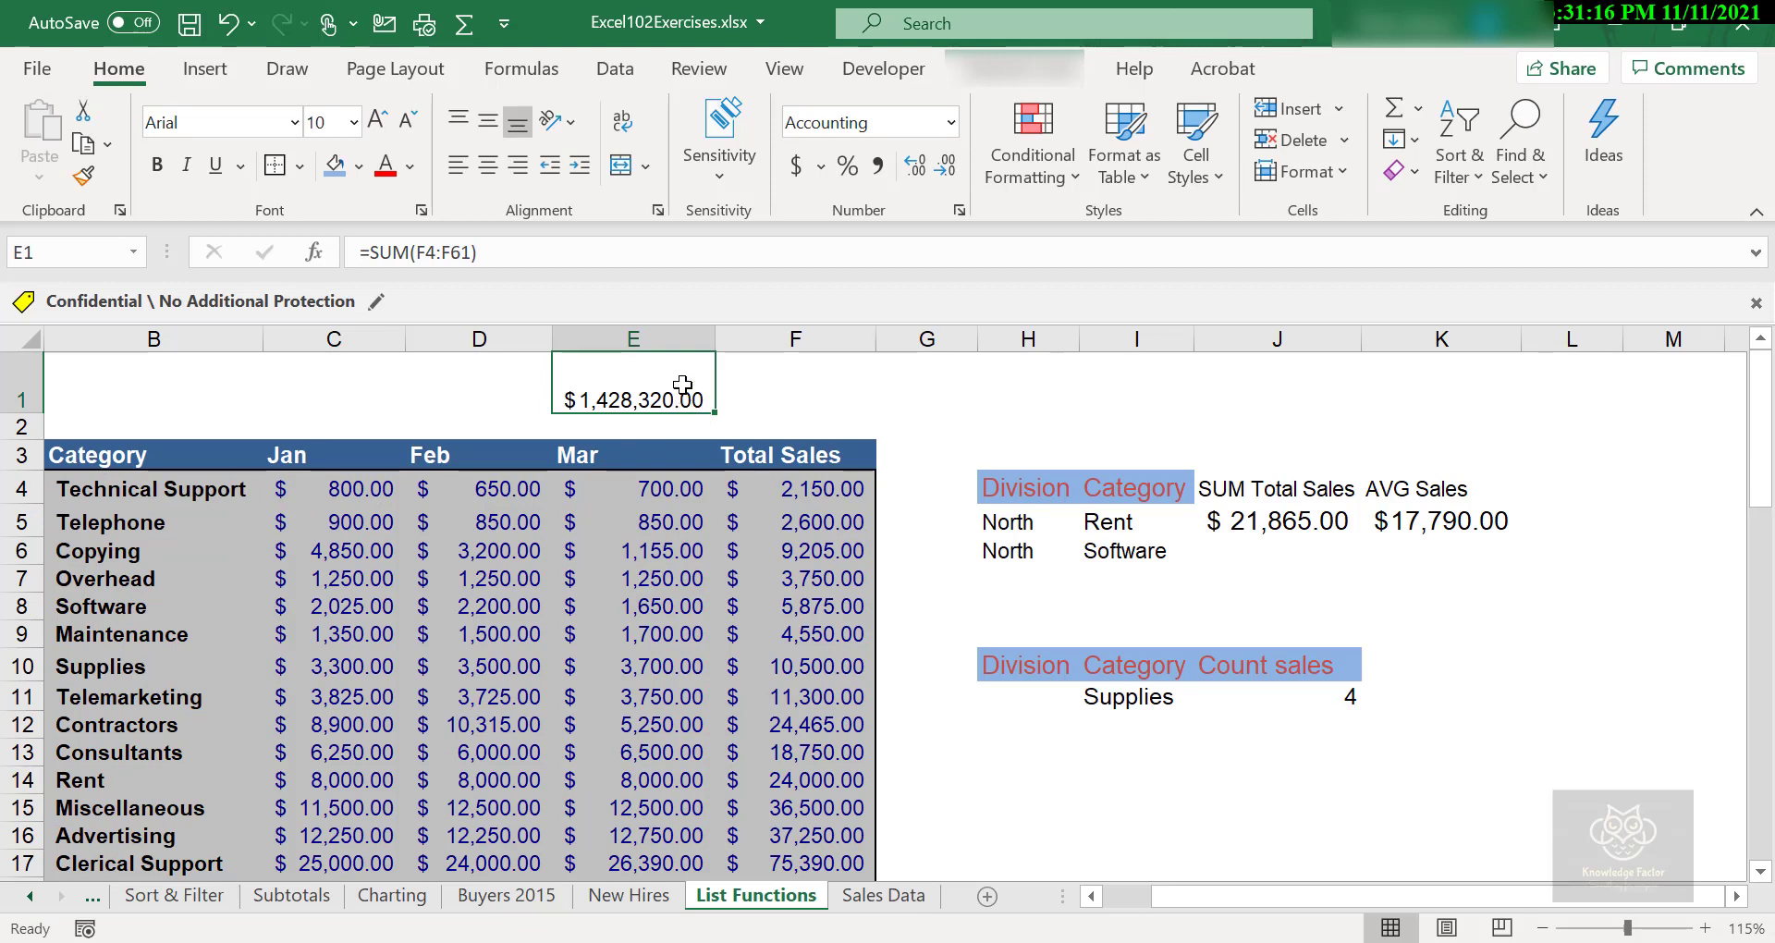
- Enlarge the font of the sum in E1 to 12 and make it bold
left_click(376, 120)
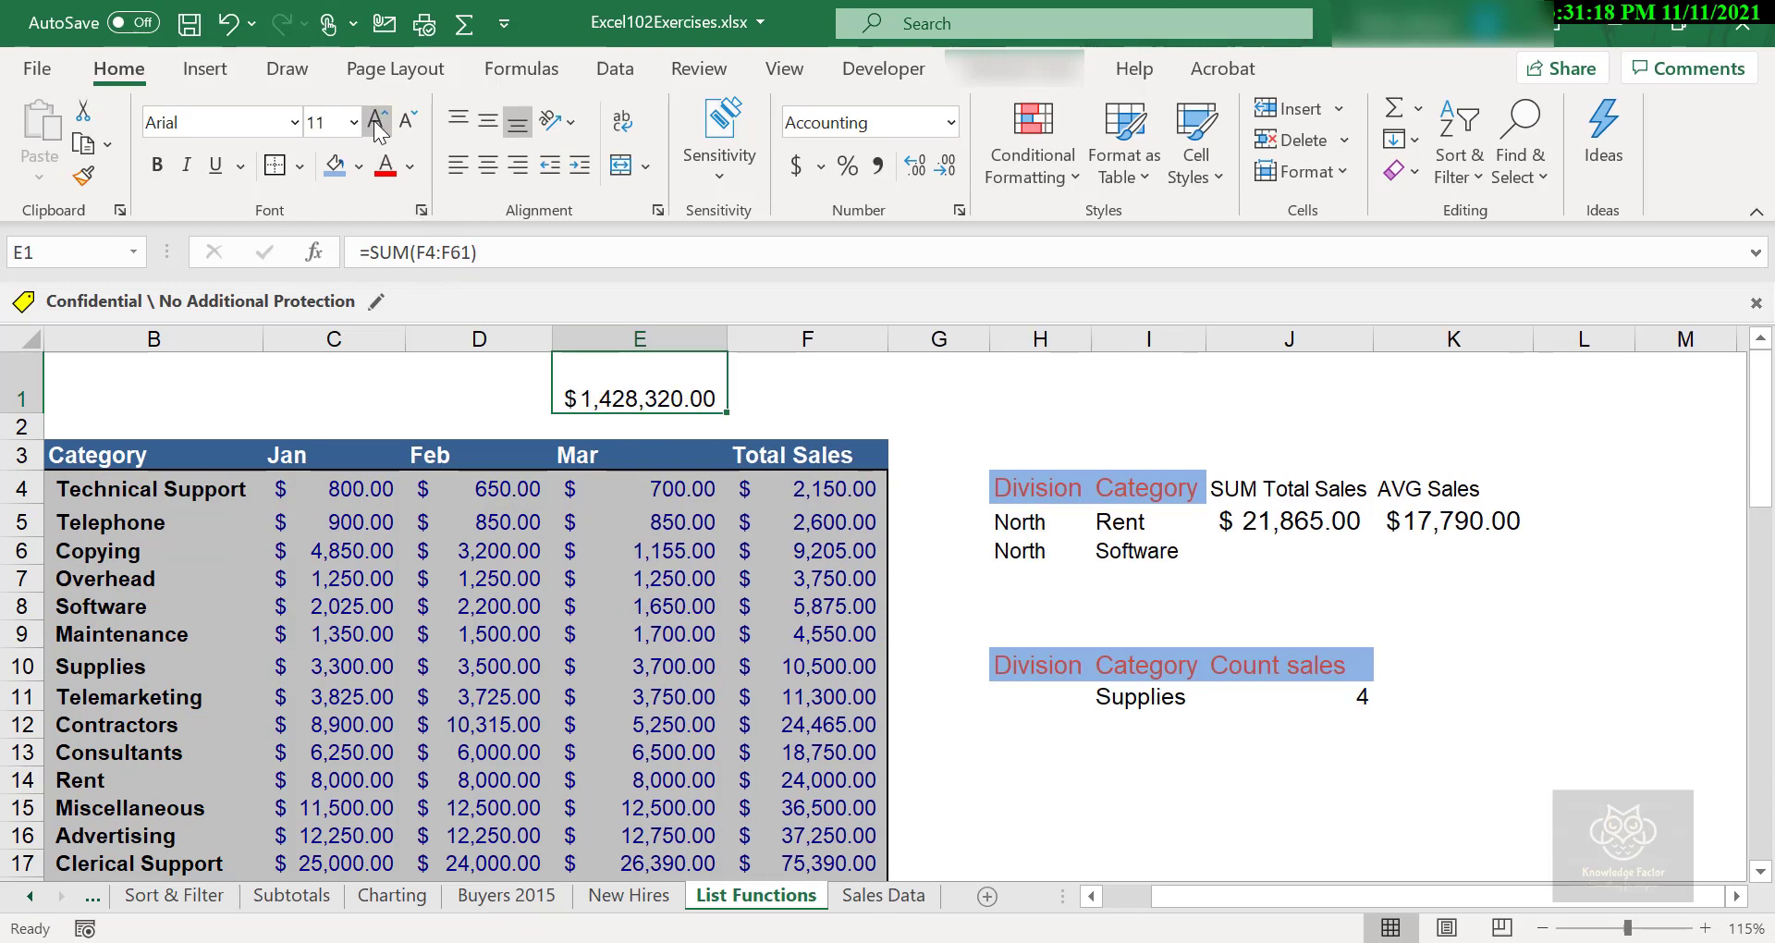
left_click(376, 120)
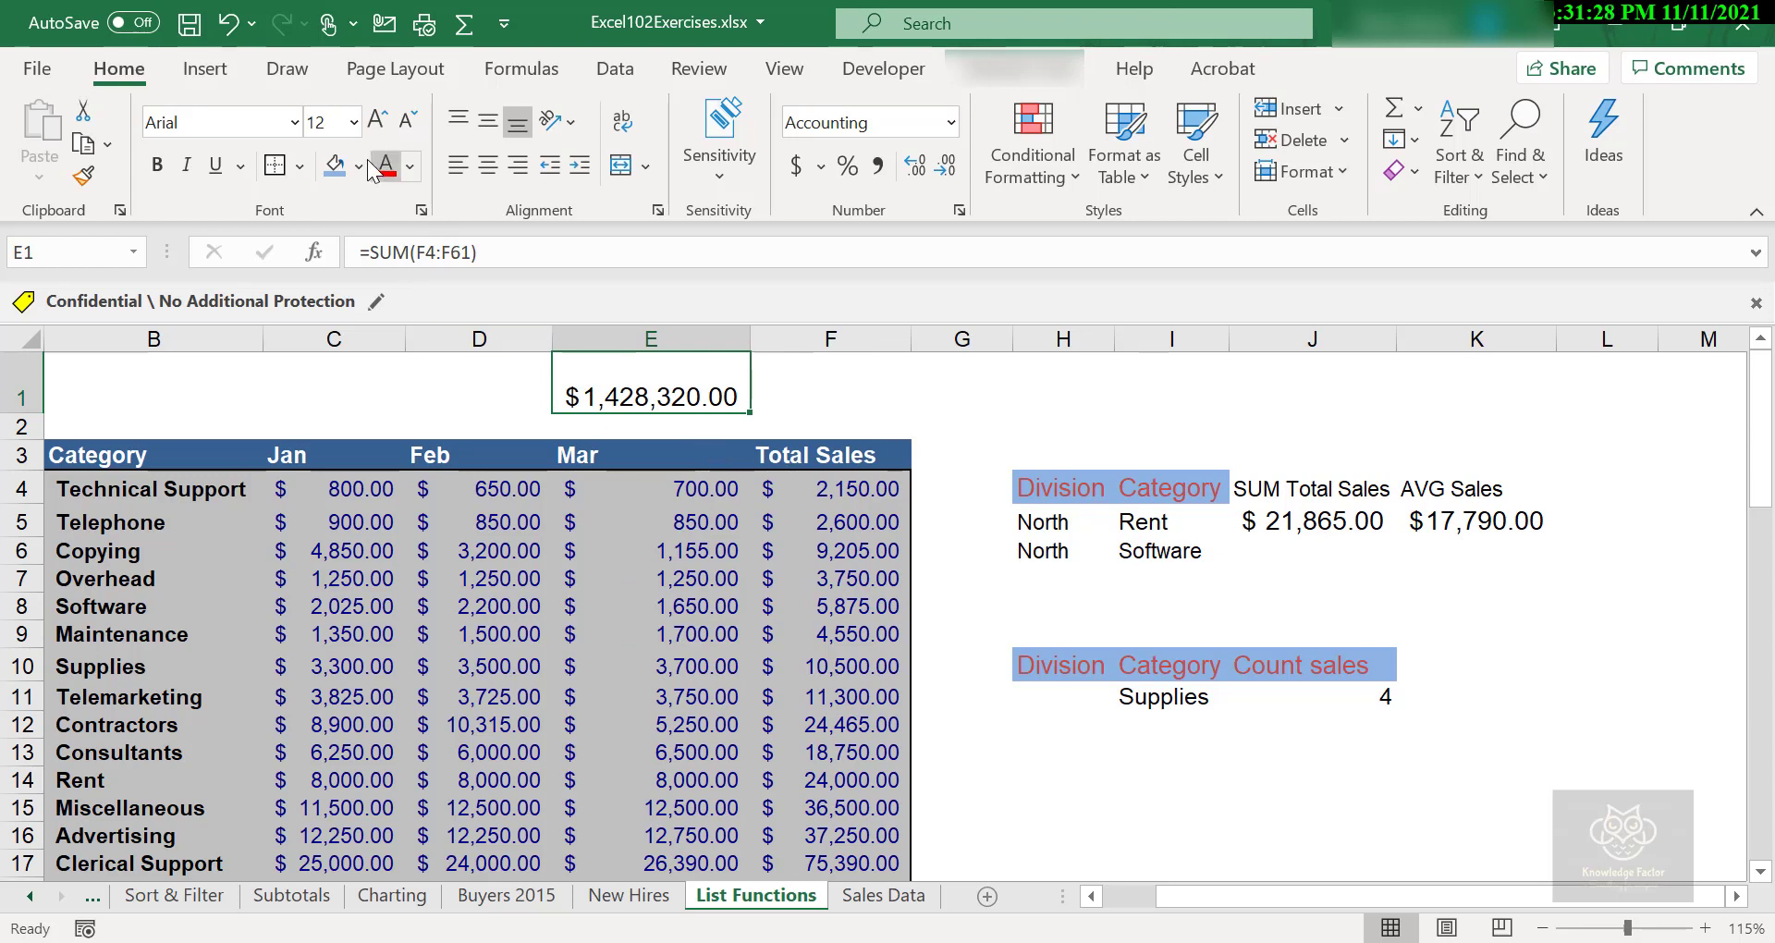
left_click(157, 165)
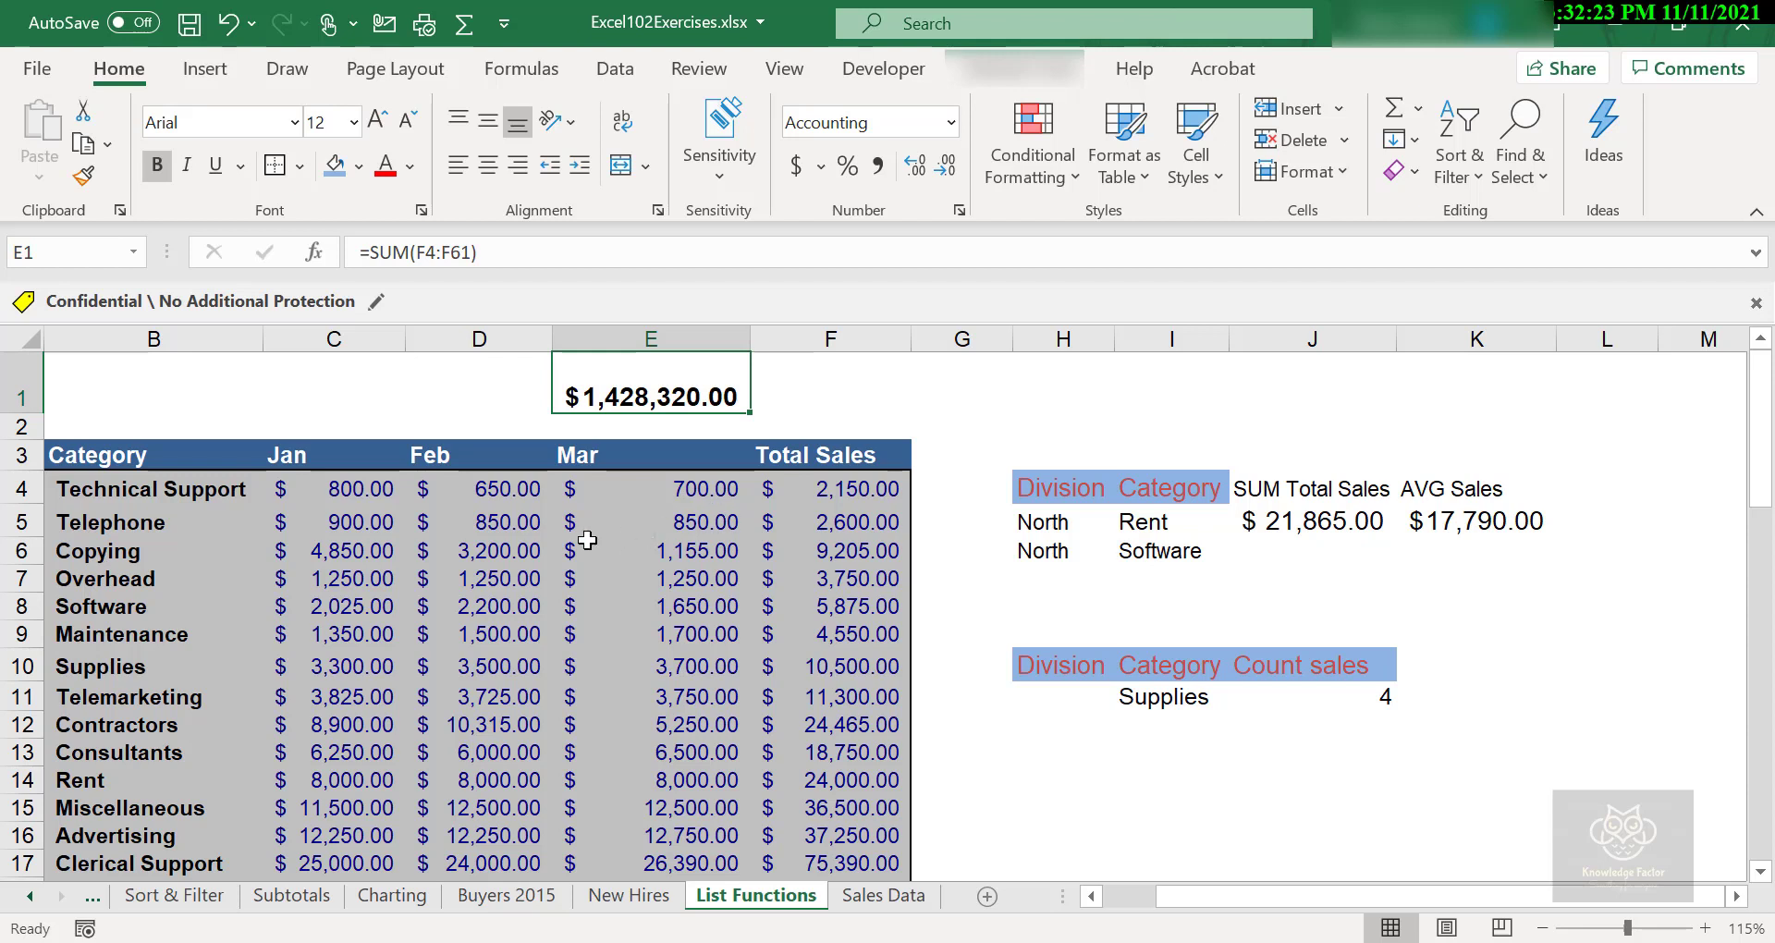
- Start a SUBTOTAL function in cell F1 and open its function arguments
left_click(803, 399)
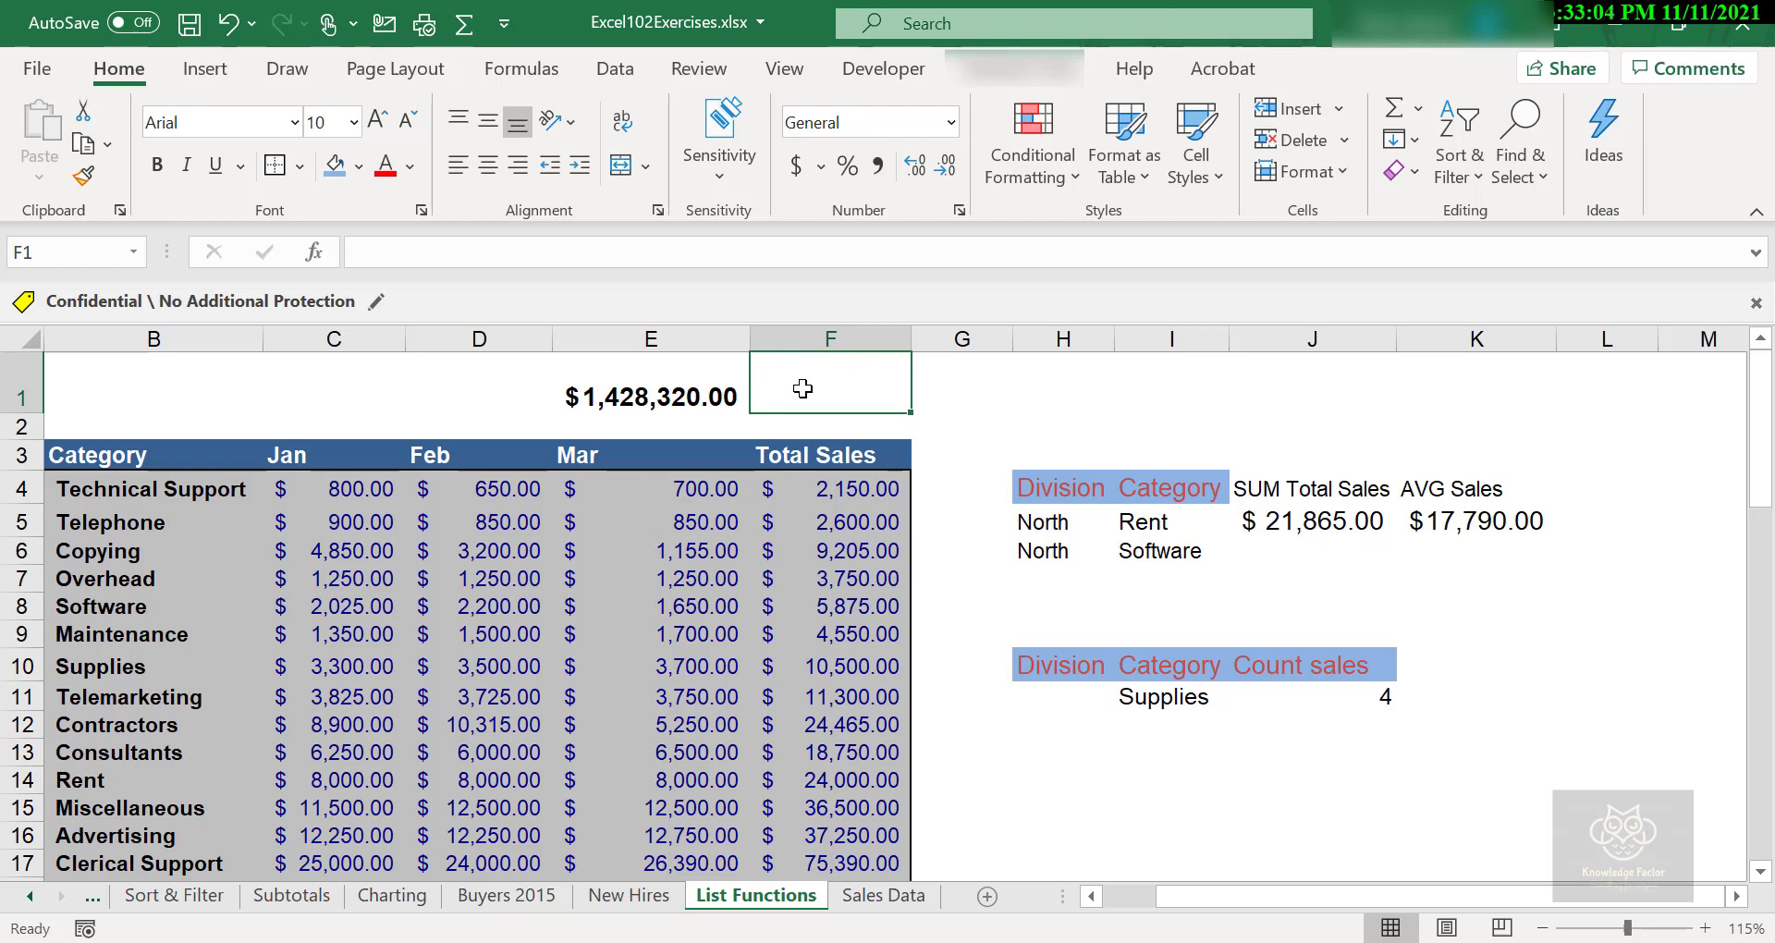
type("=Sub")
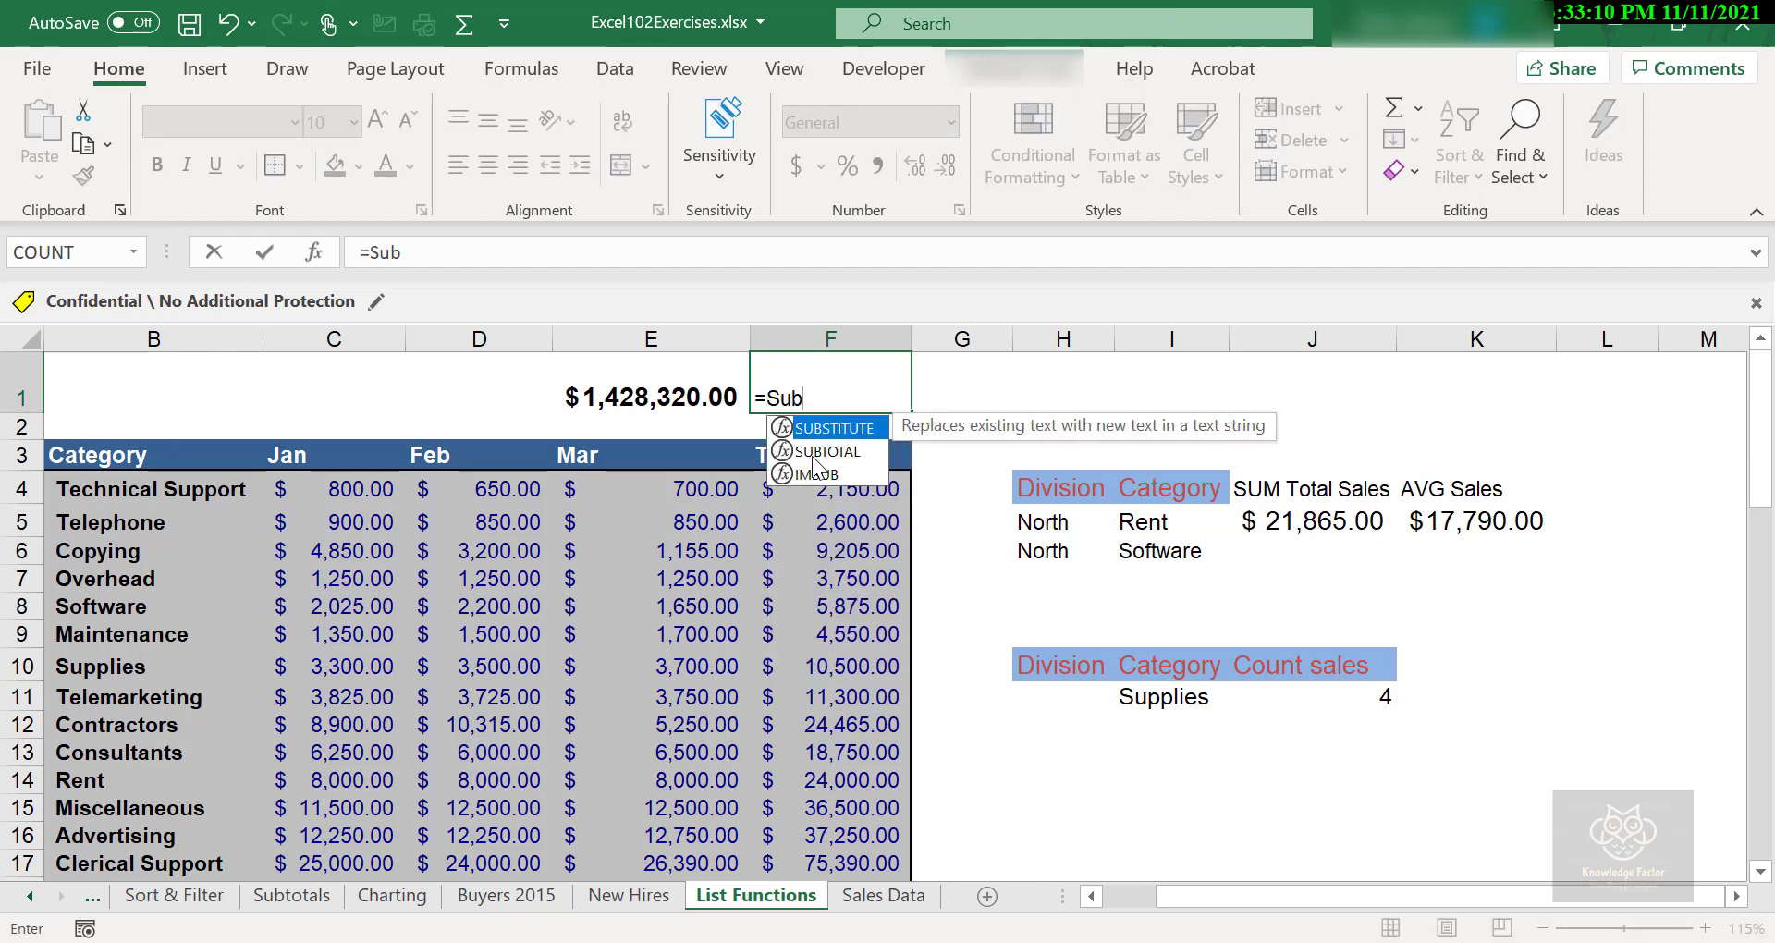
double_click(813, 456)
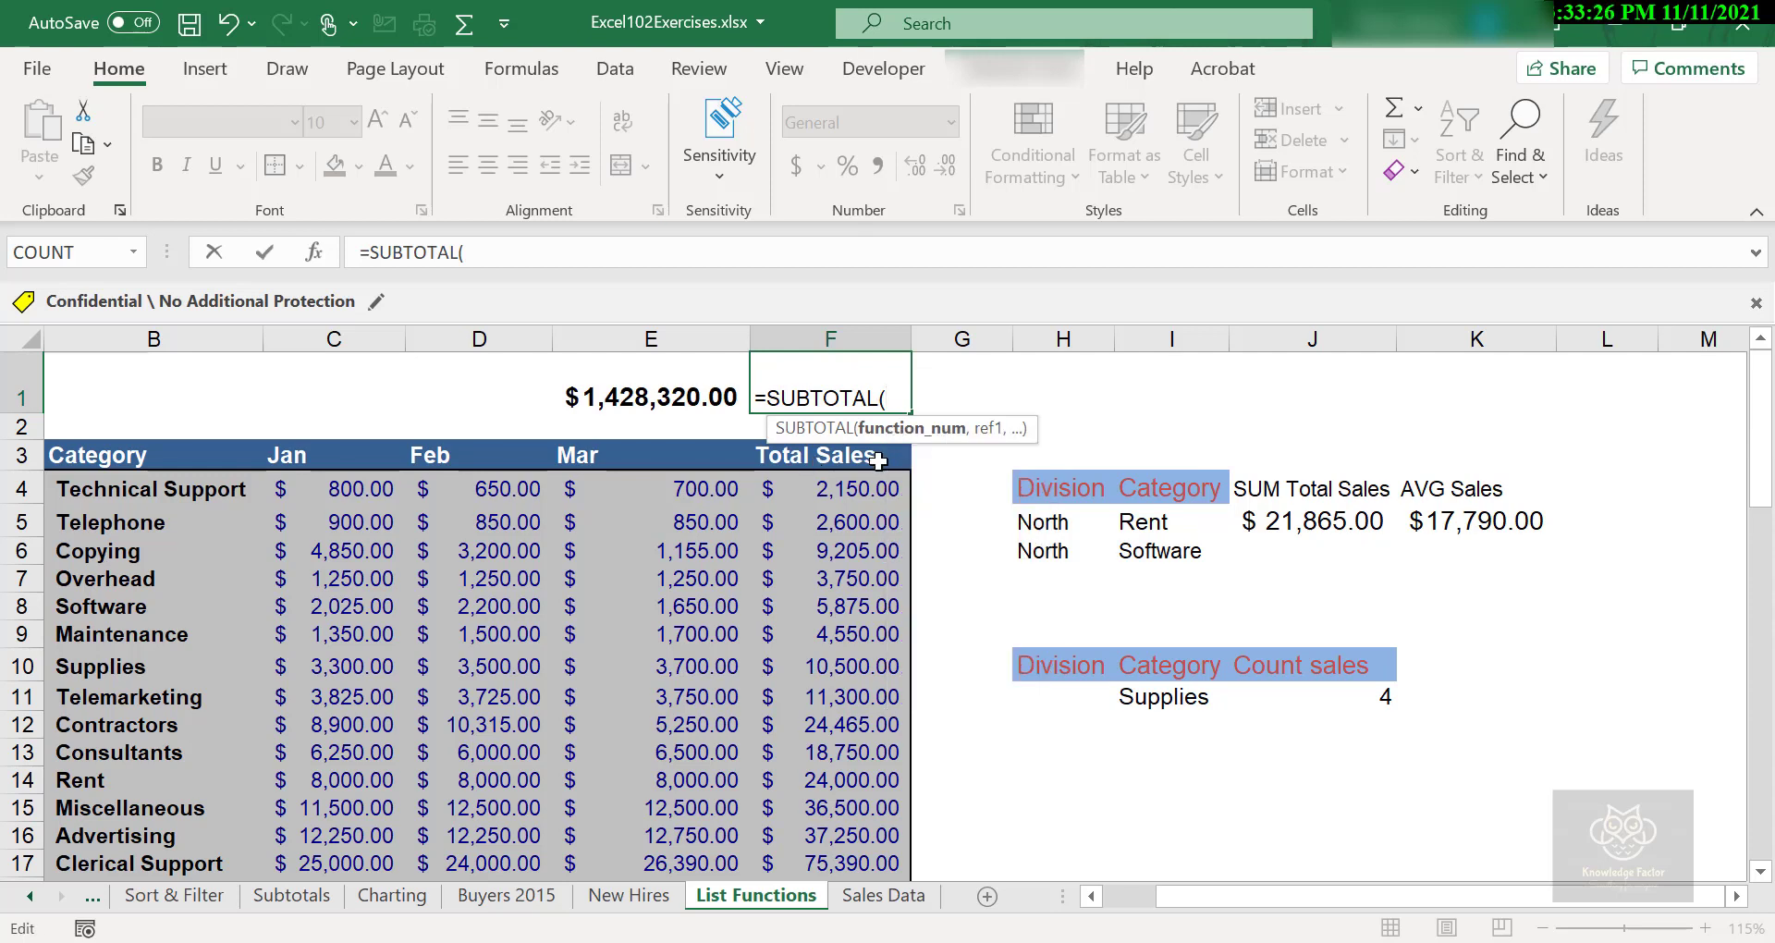
left_click(312, 255)
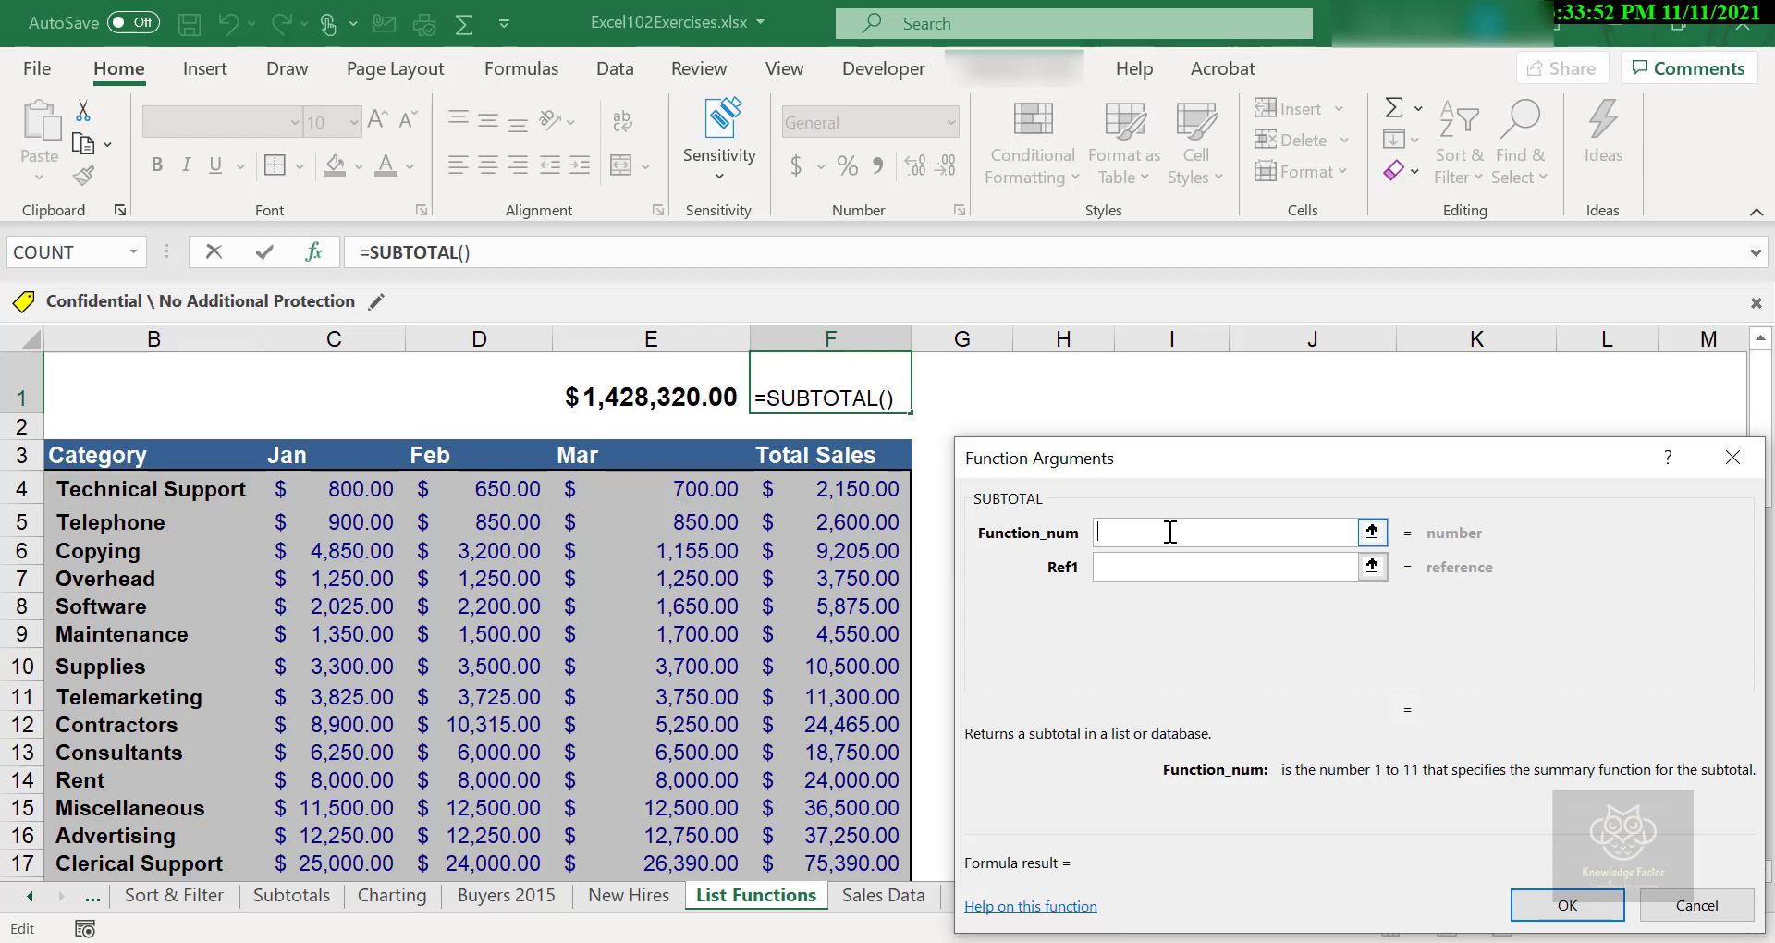
- Switch to the SUBTOTAL function support page in the browser, examine its table of function numbers, and return to the Excel workbook
left_click(1156, 564)
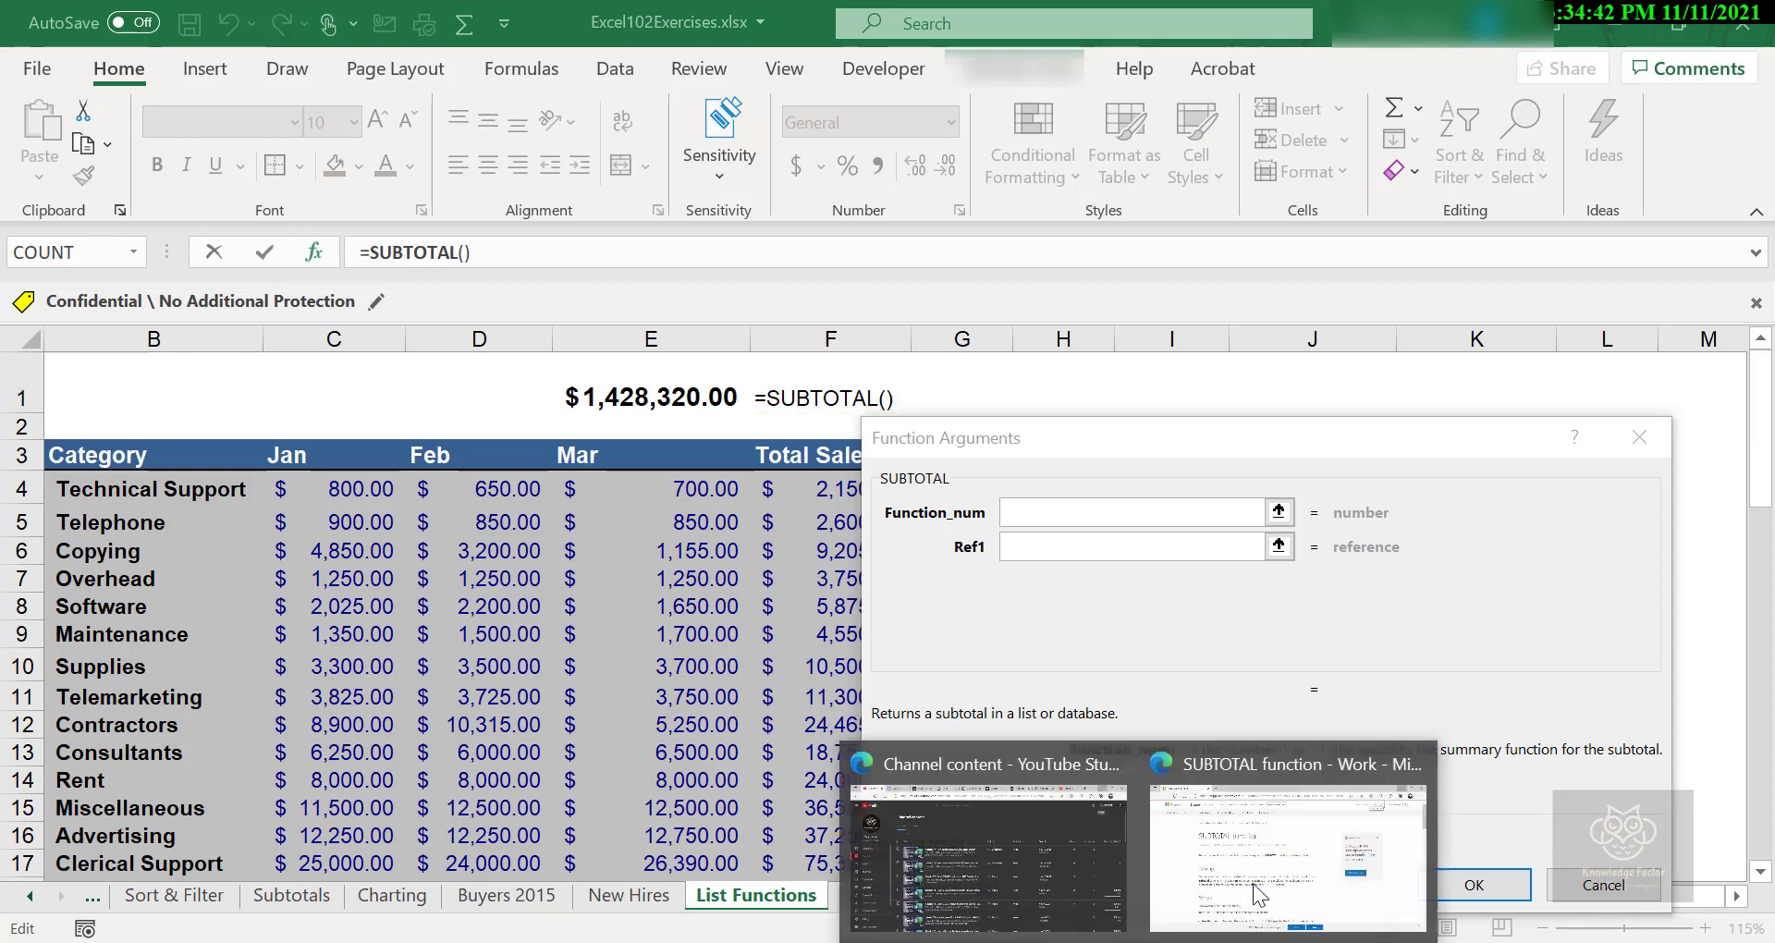
left_click(1218, 854)
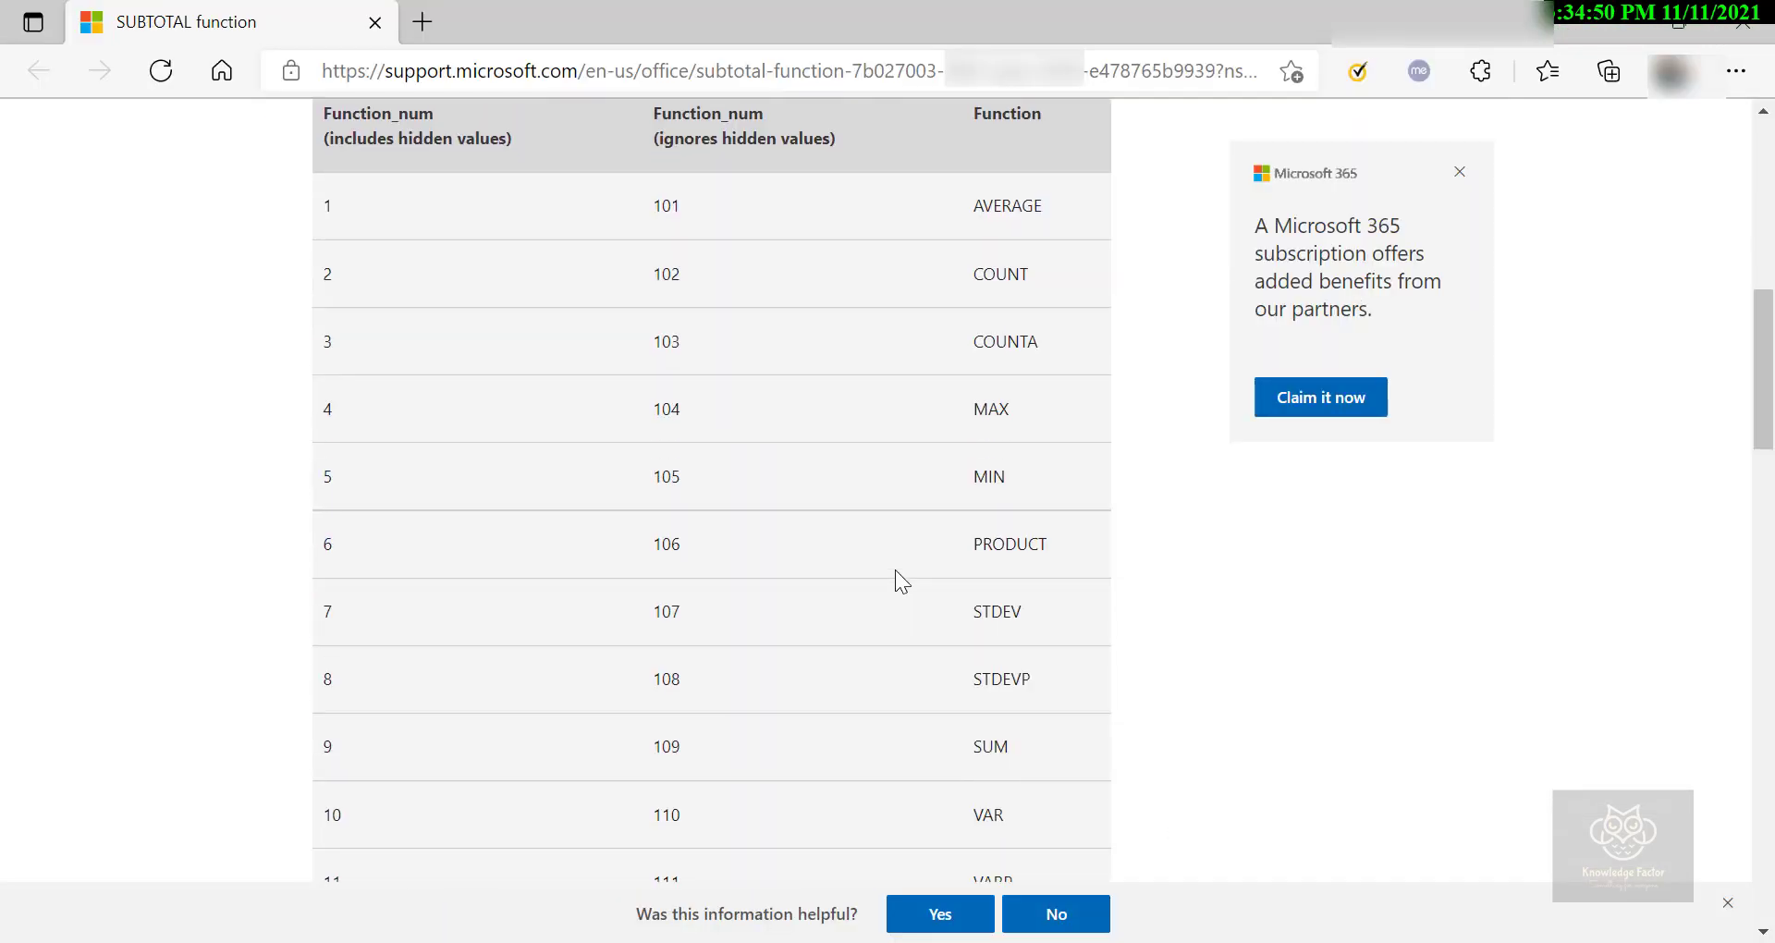
scroll(895, 570, "up", 1)
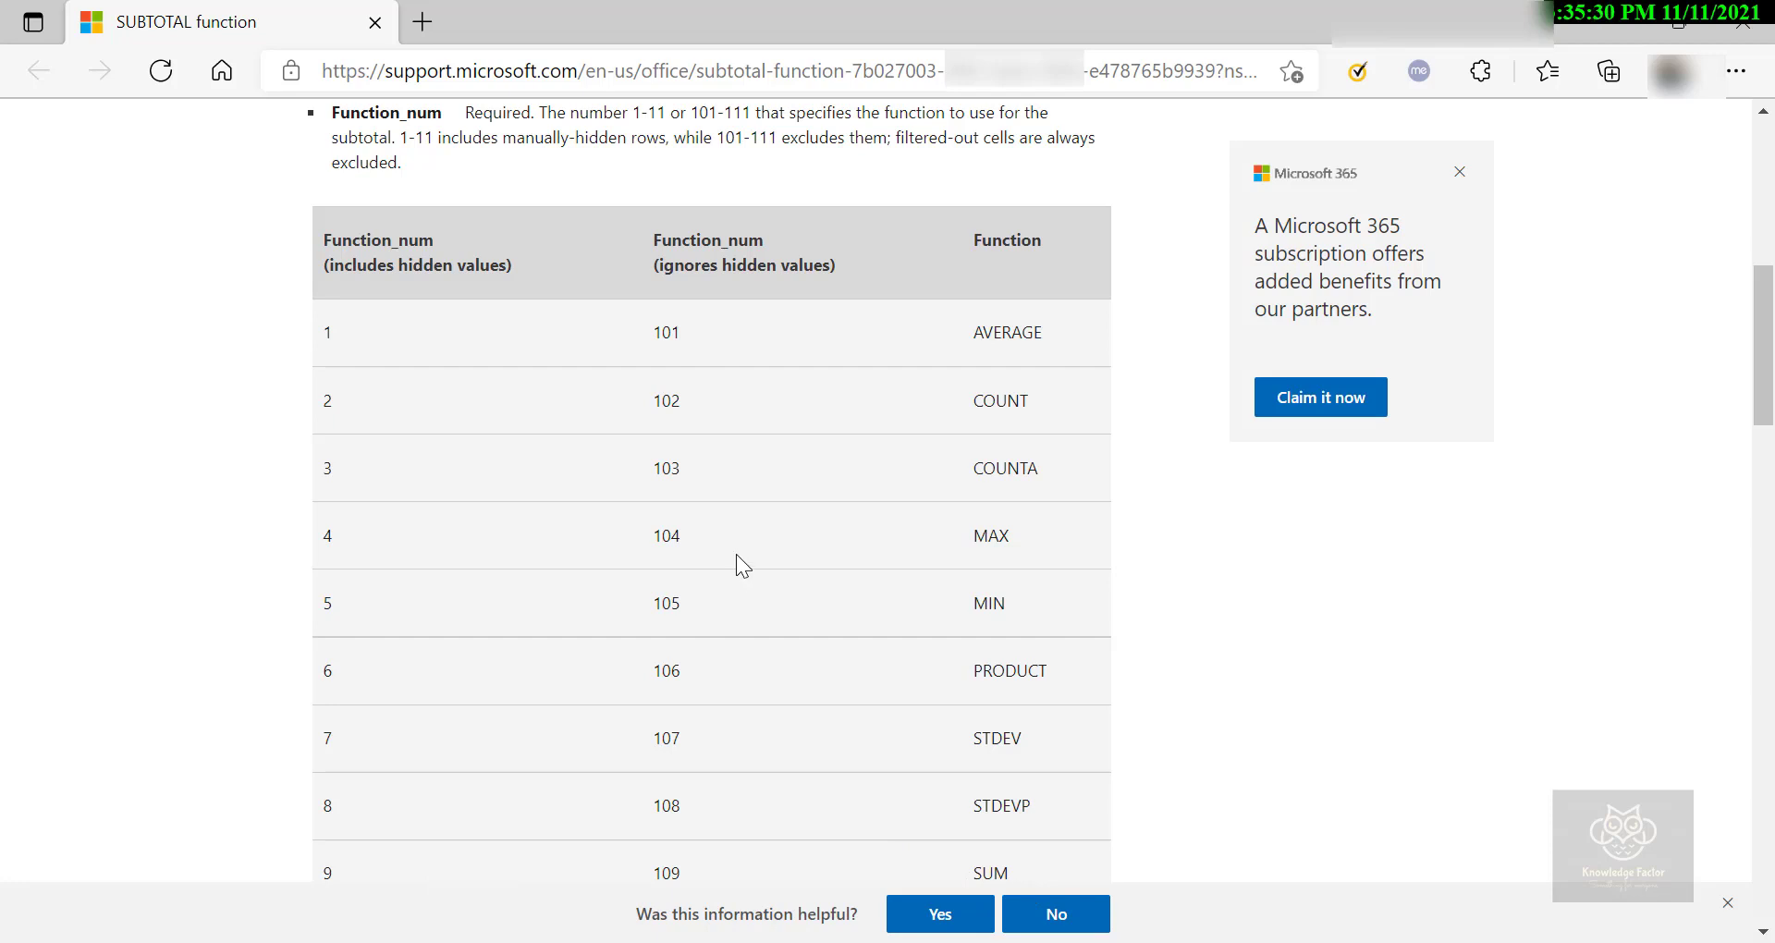
scroll(736, 553, "down", 3)
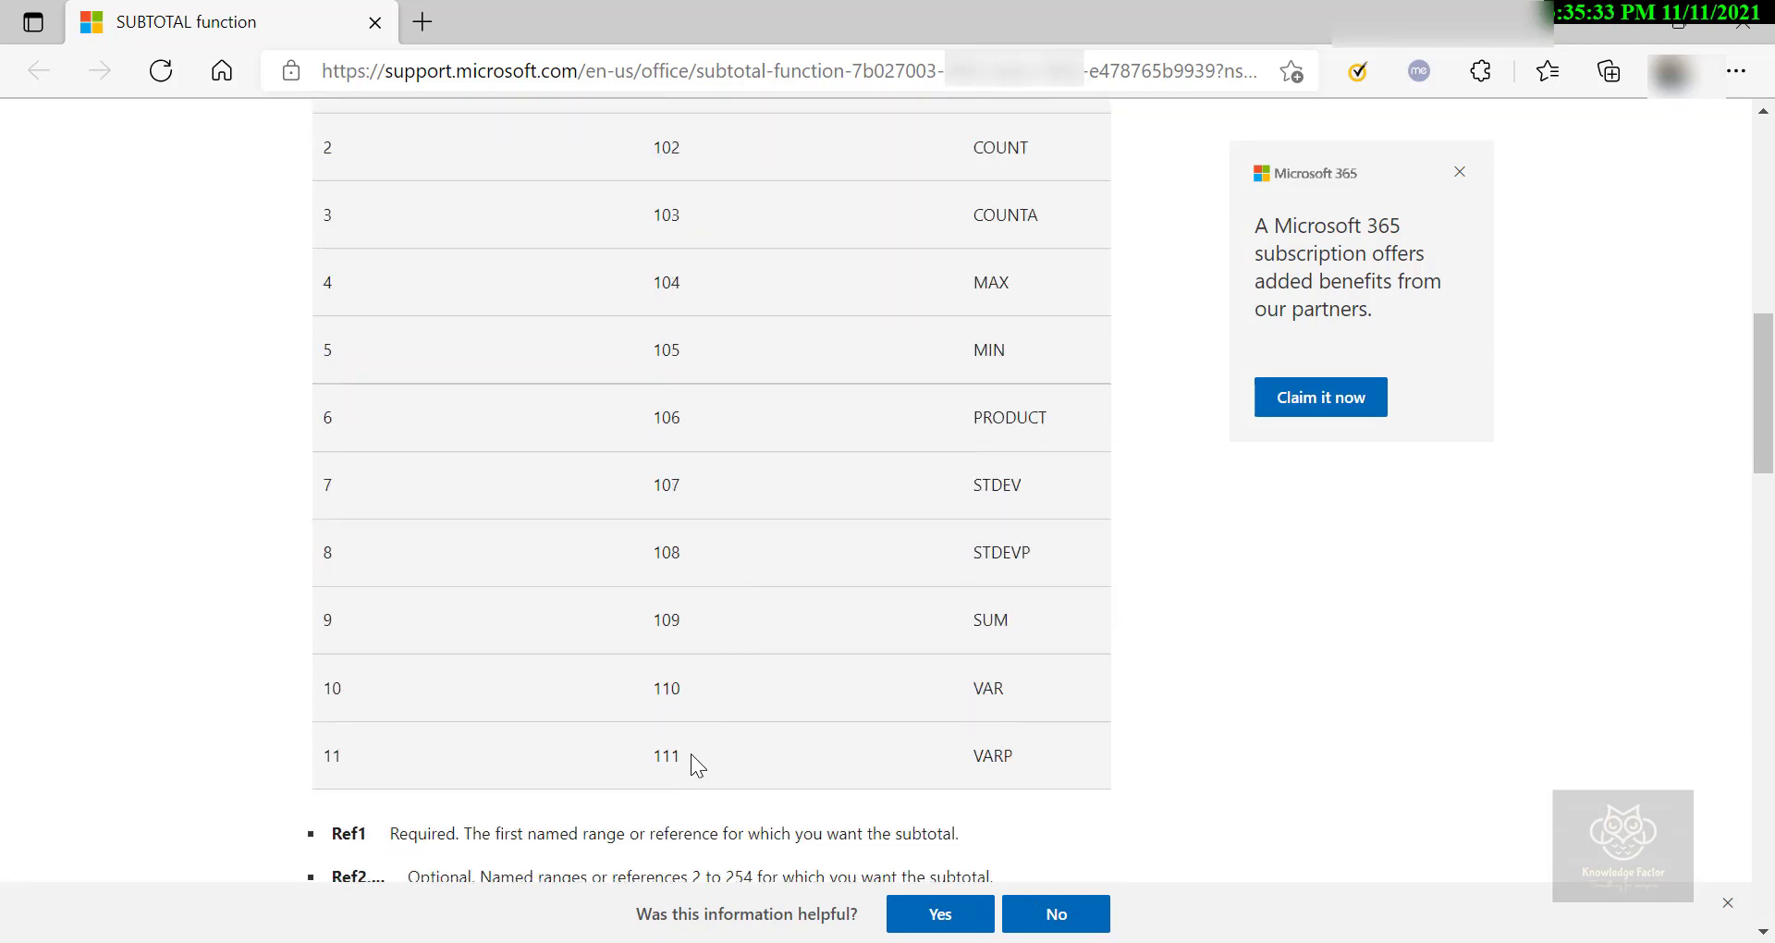
scroll(708, 730, "up", 3)
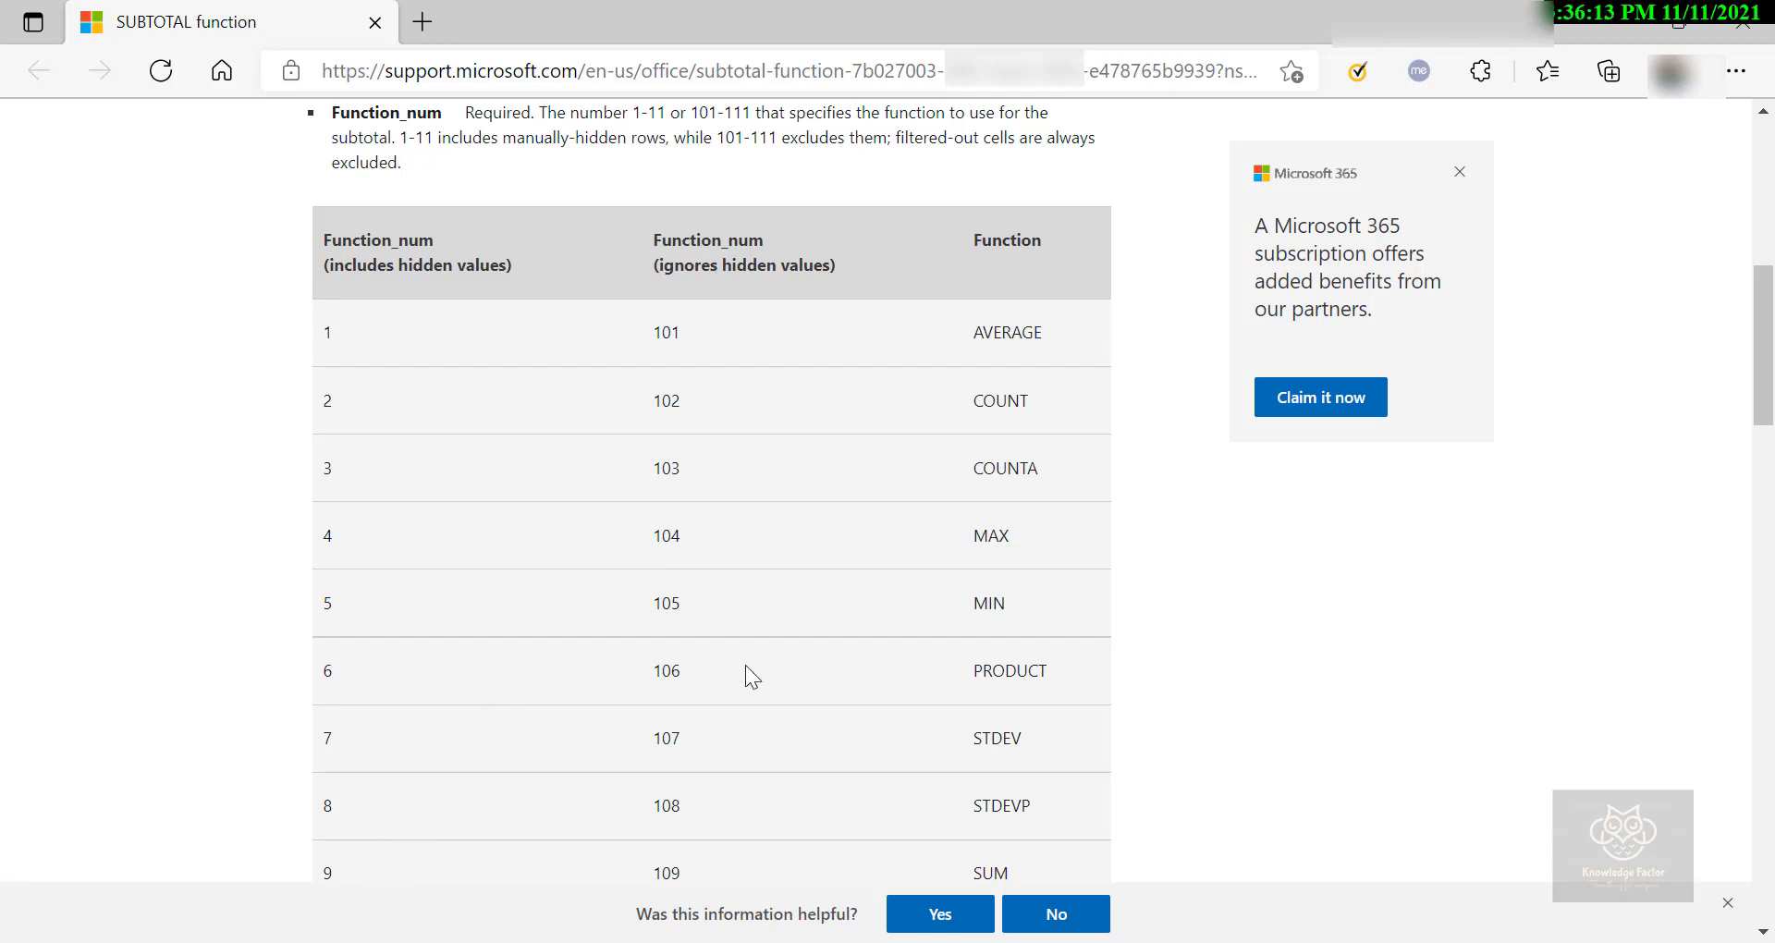
left_click(1606, 30)
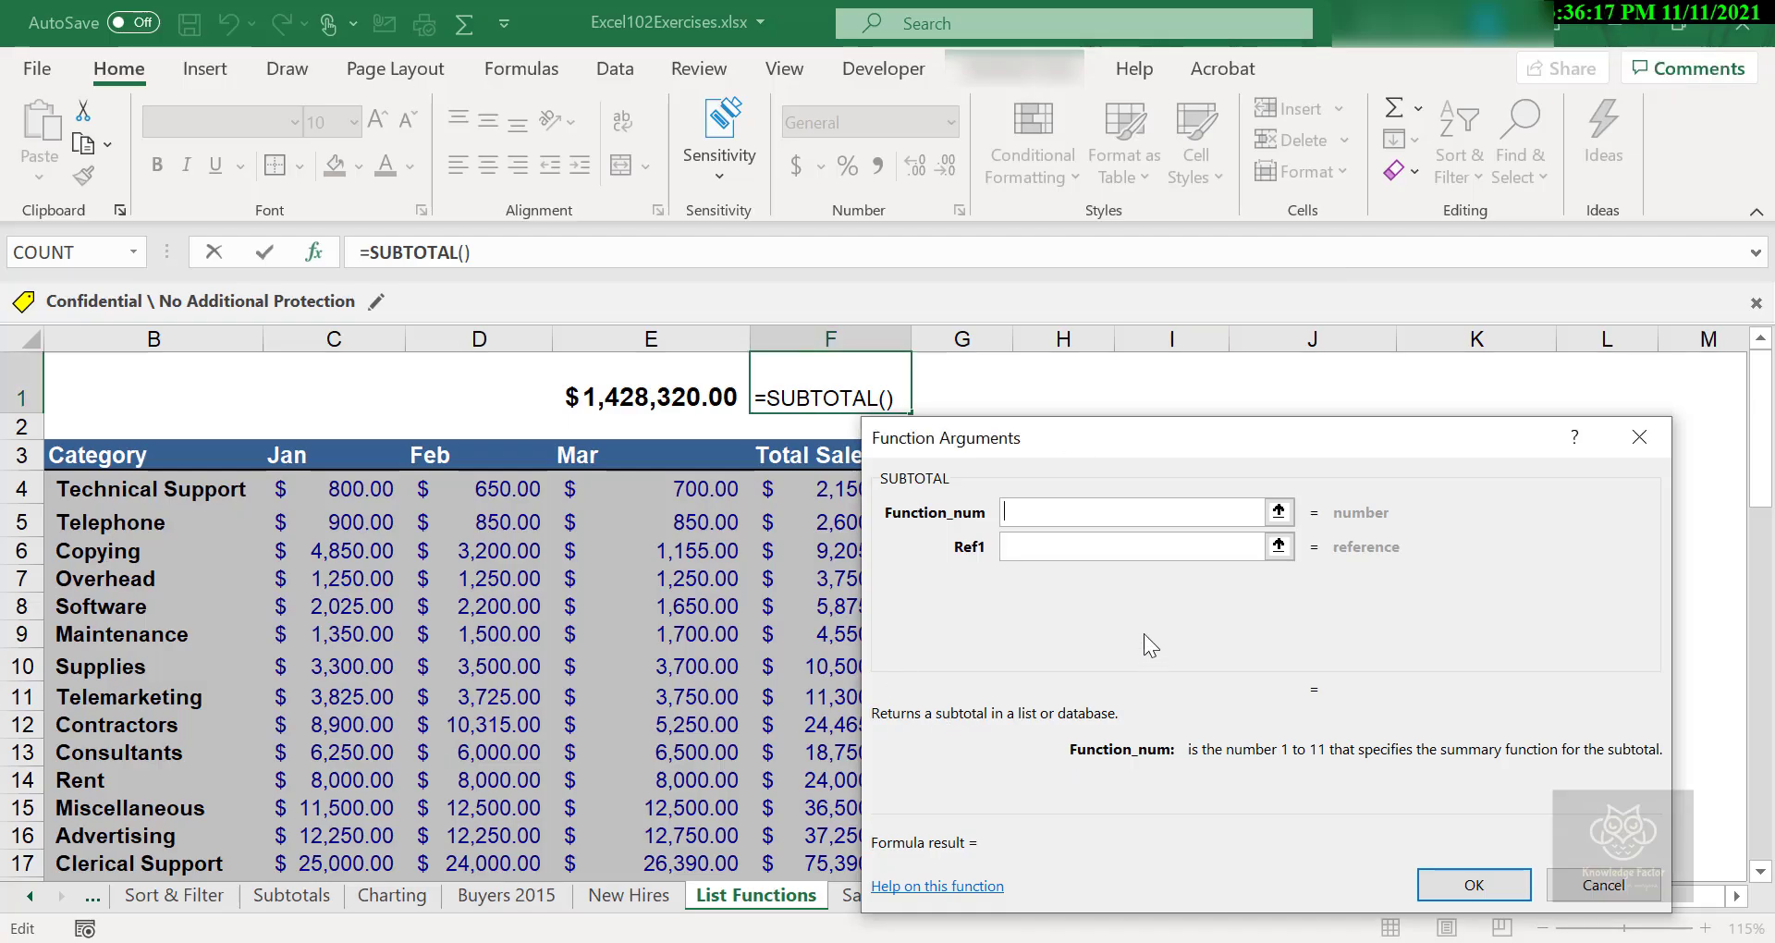
- Complete the SUBTOTAL function in F1 with function number 9 and the reference F4:F61
type("9")
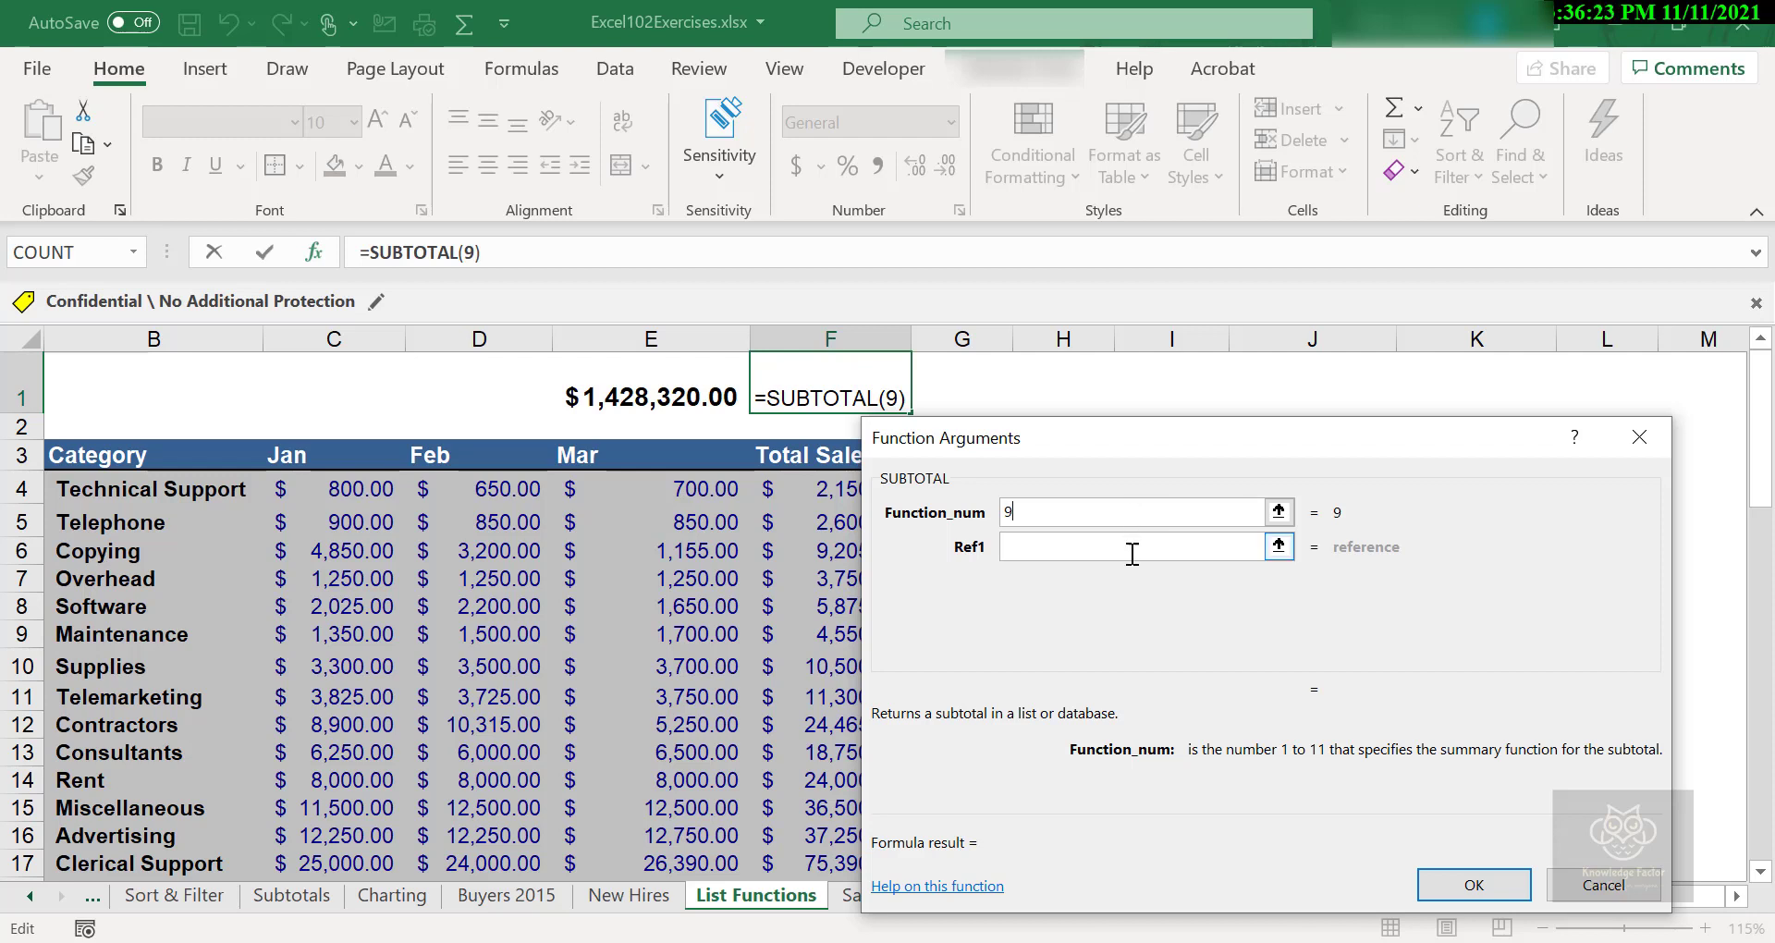
left_click(1118, 547)
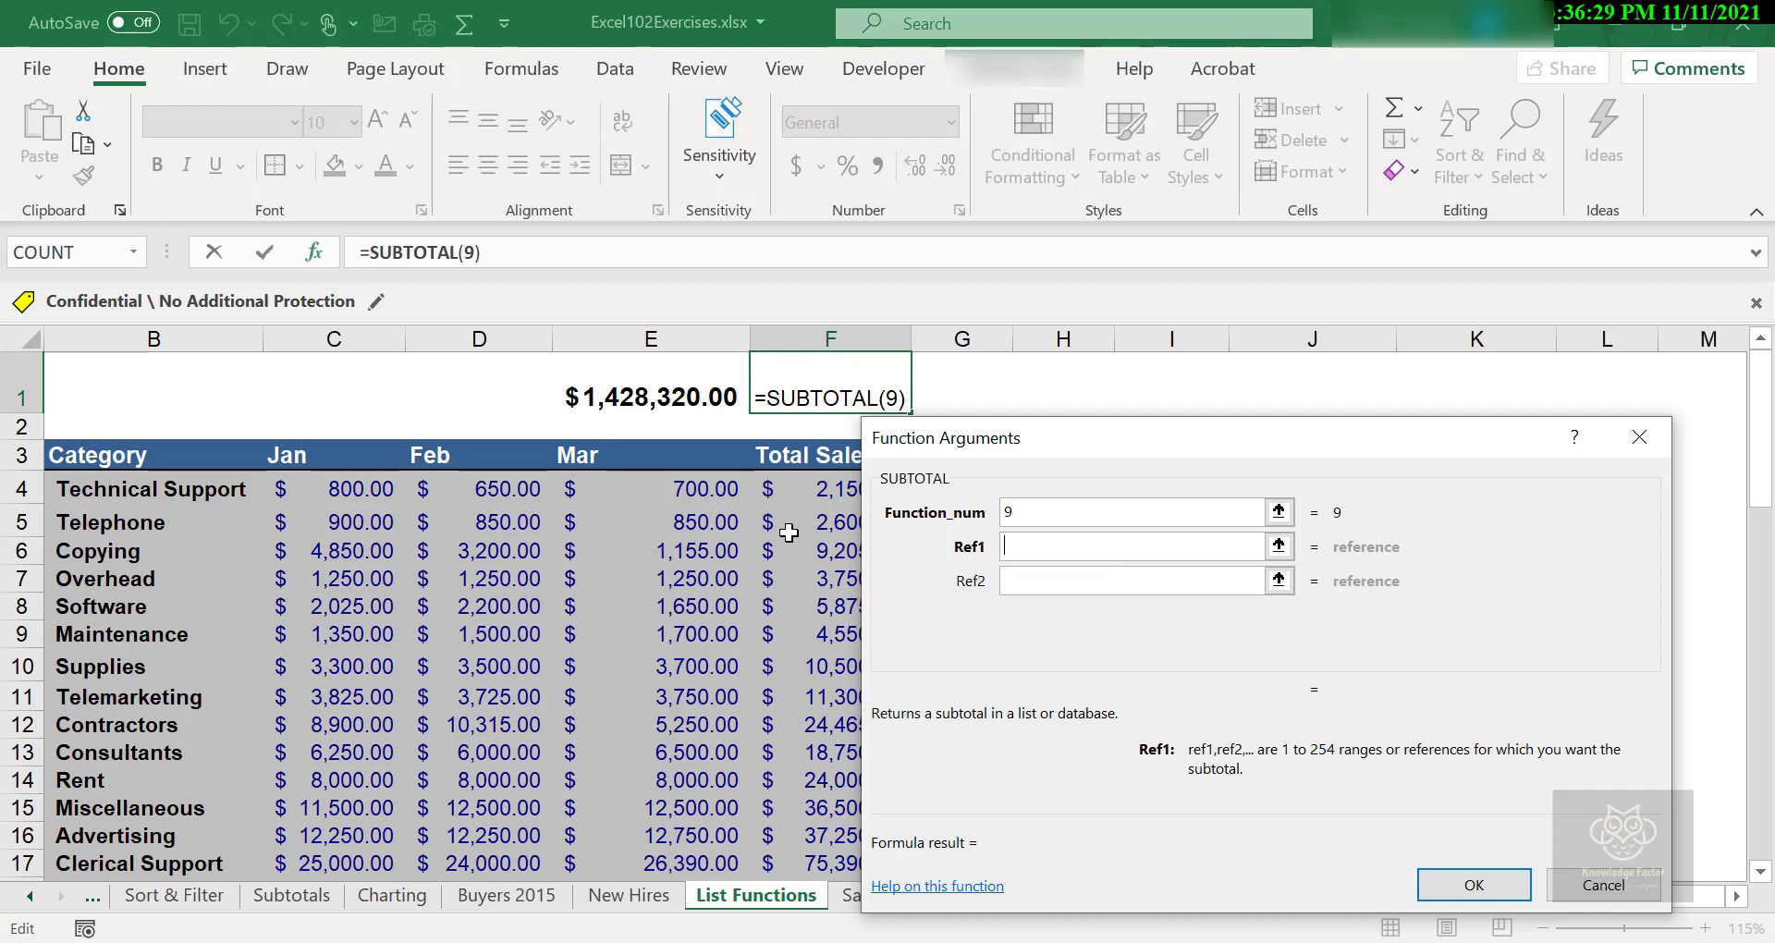
left_click(802, 488)
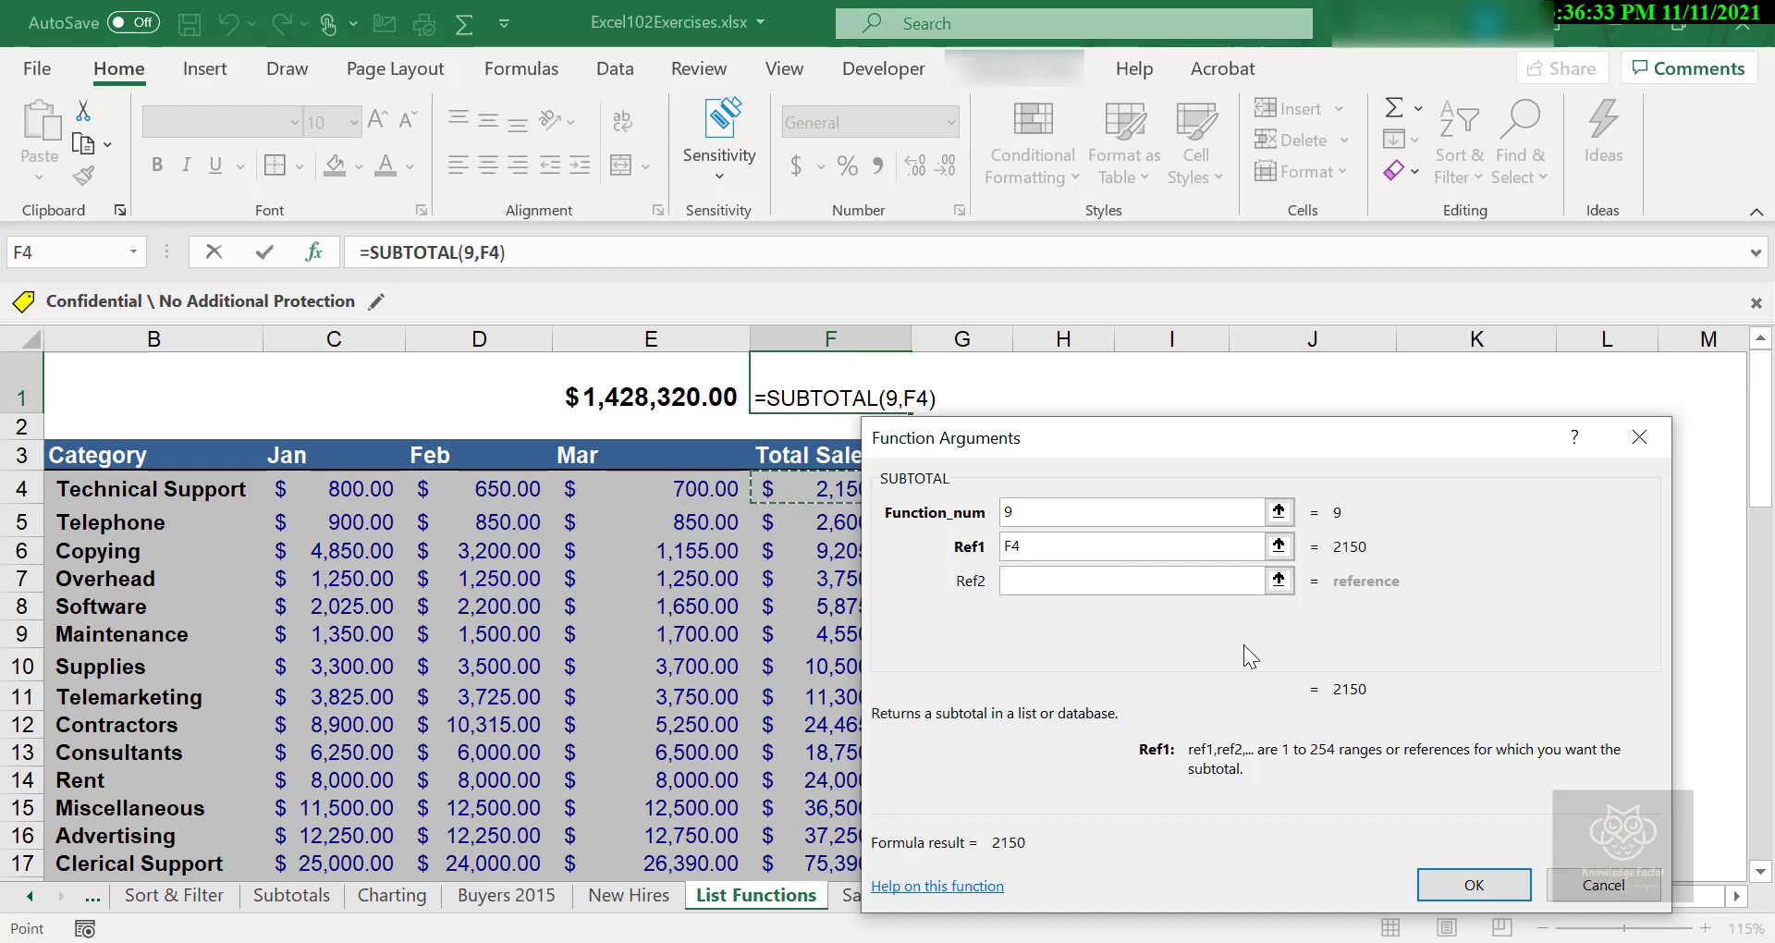
key("ctrl+shift+Down")
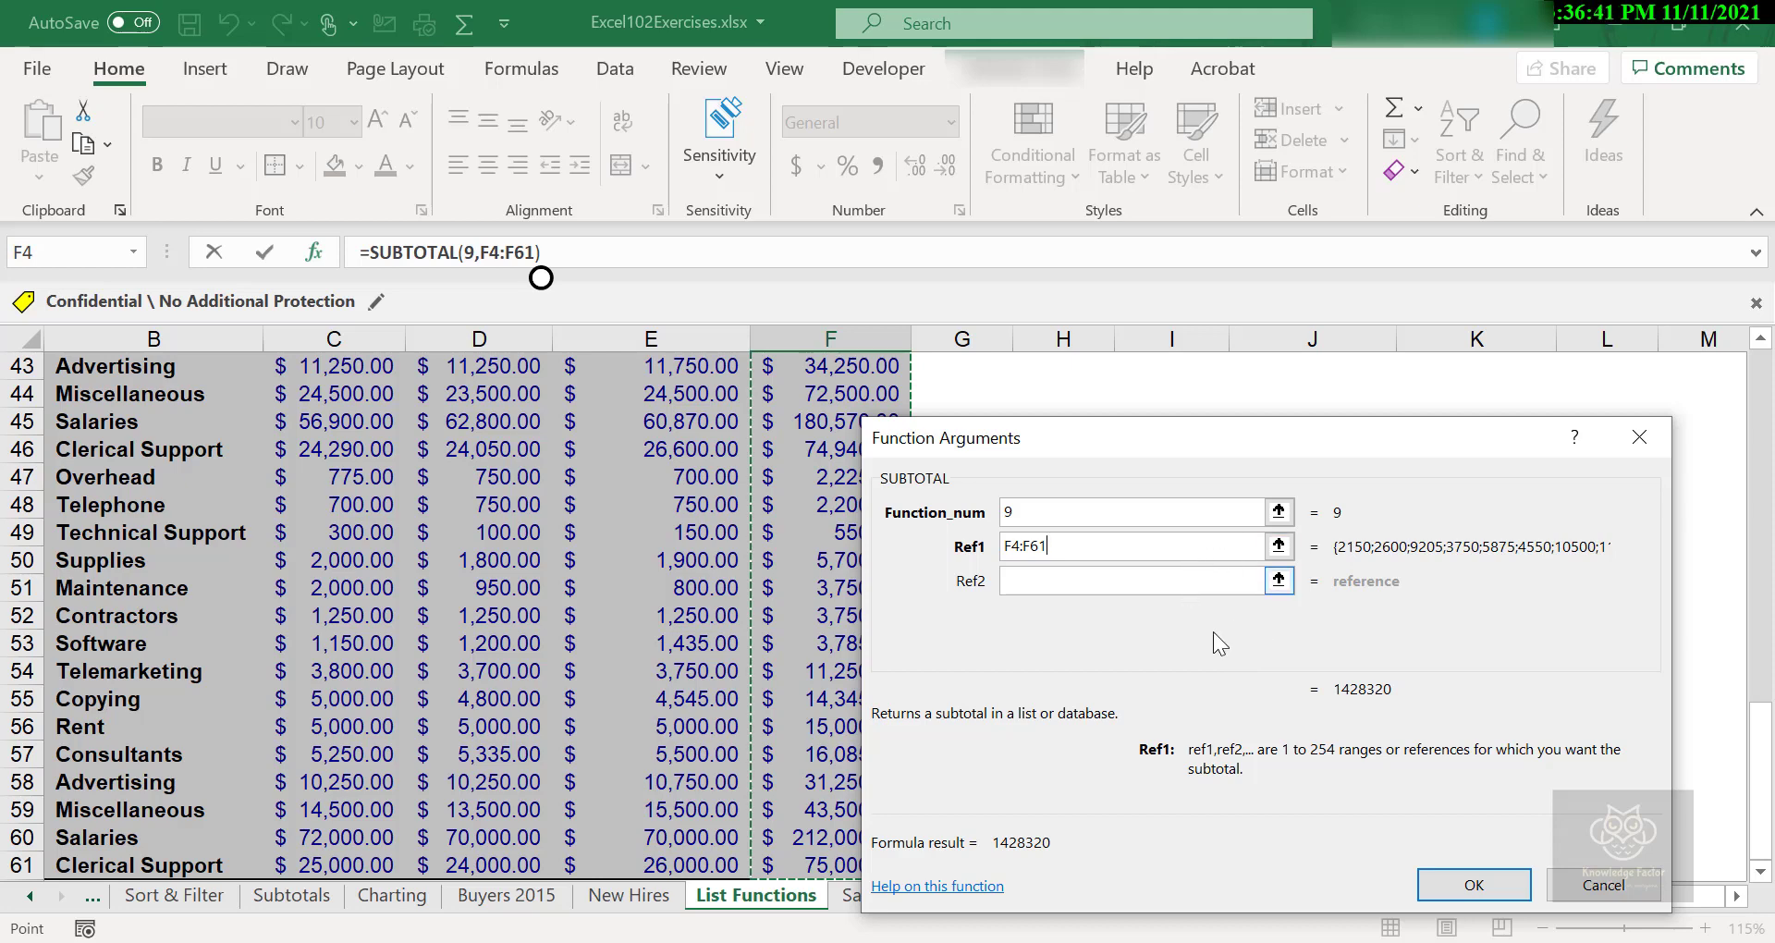
left_click(1498, 887)
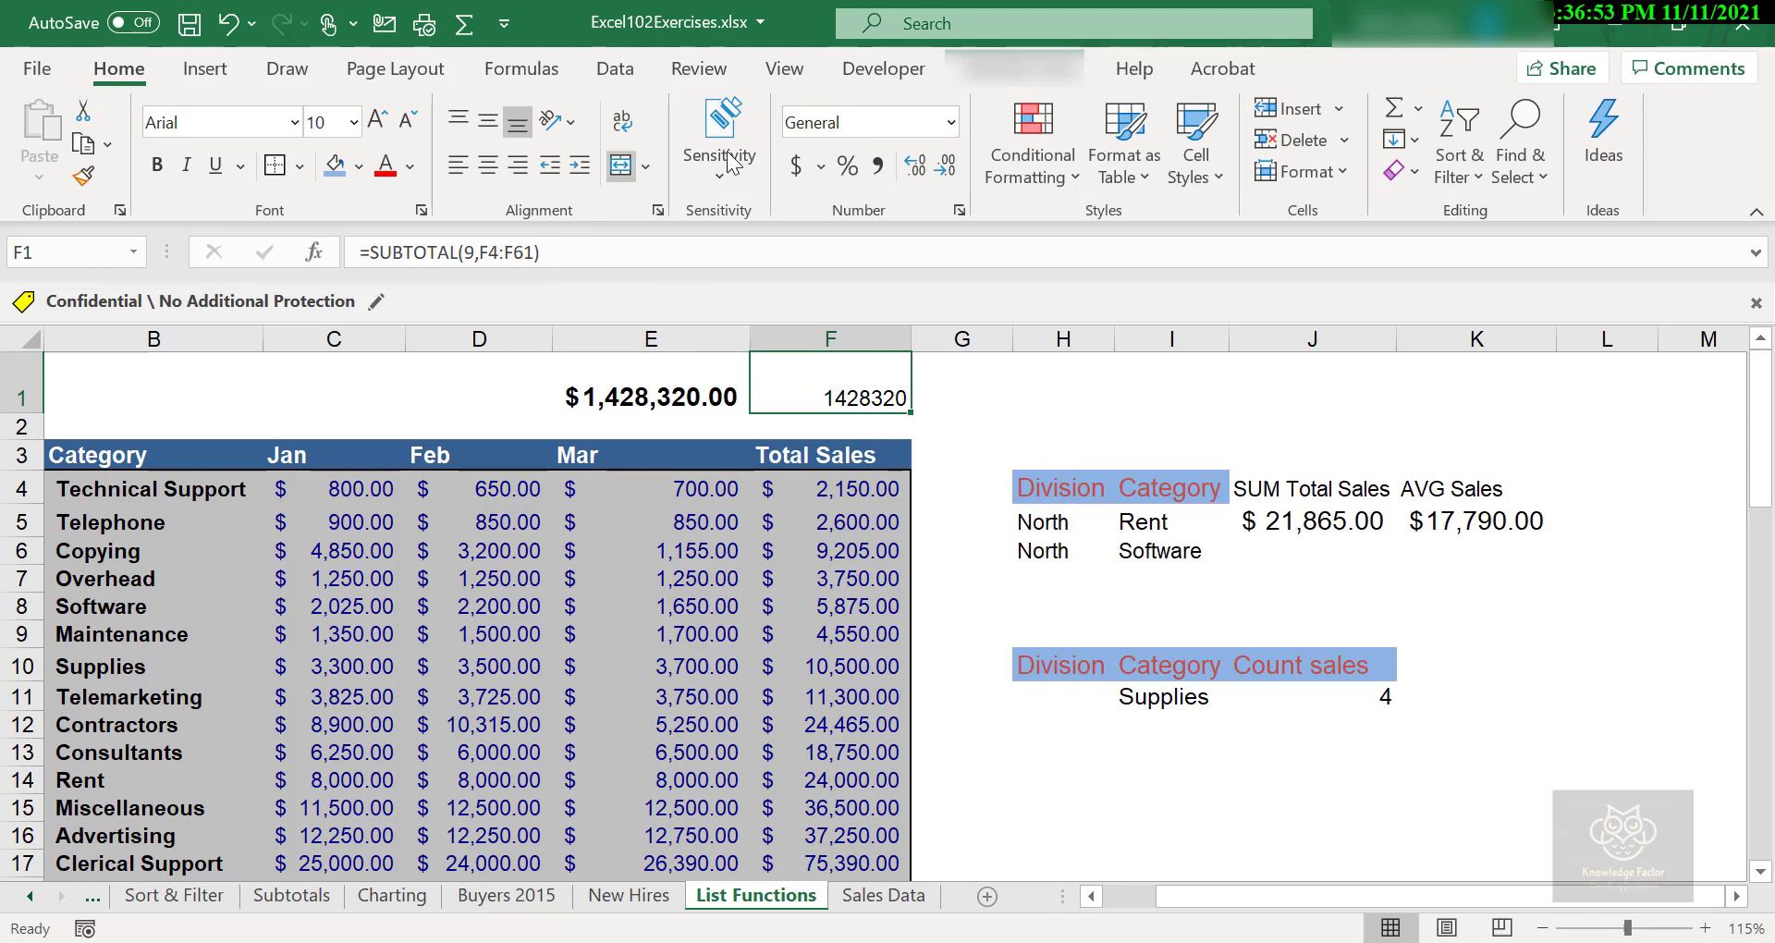
- Format F1 in the Accounting format with font size 12 and widen column F to fit it
left_click(795, 166)
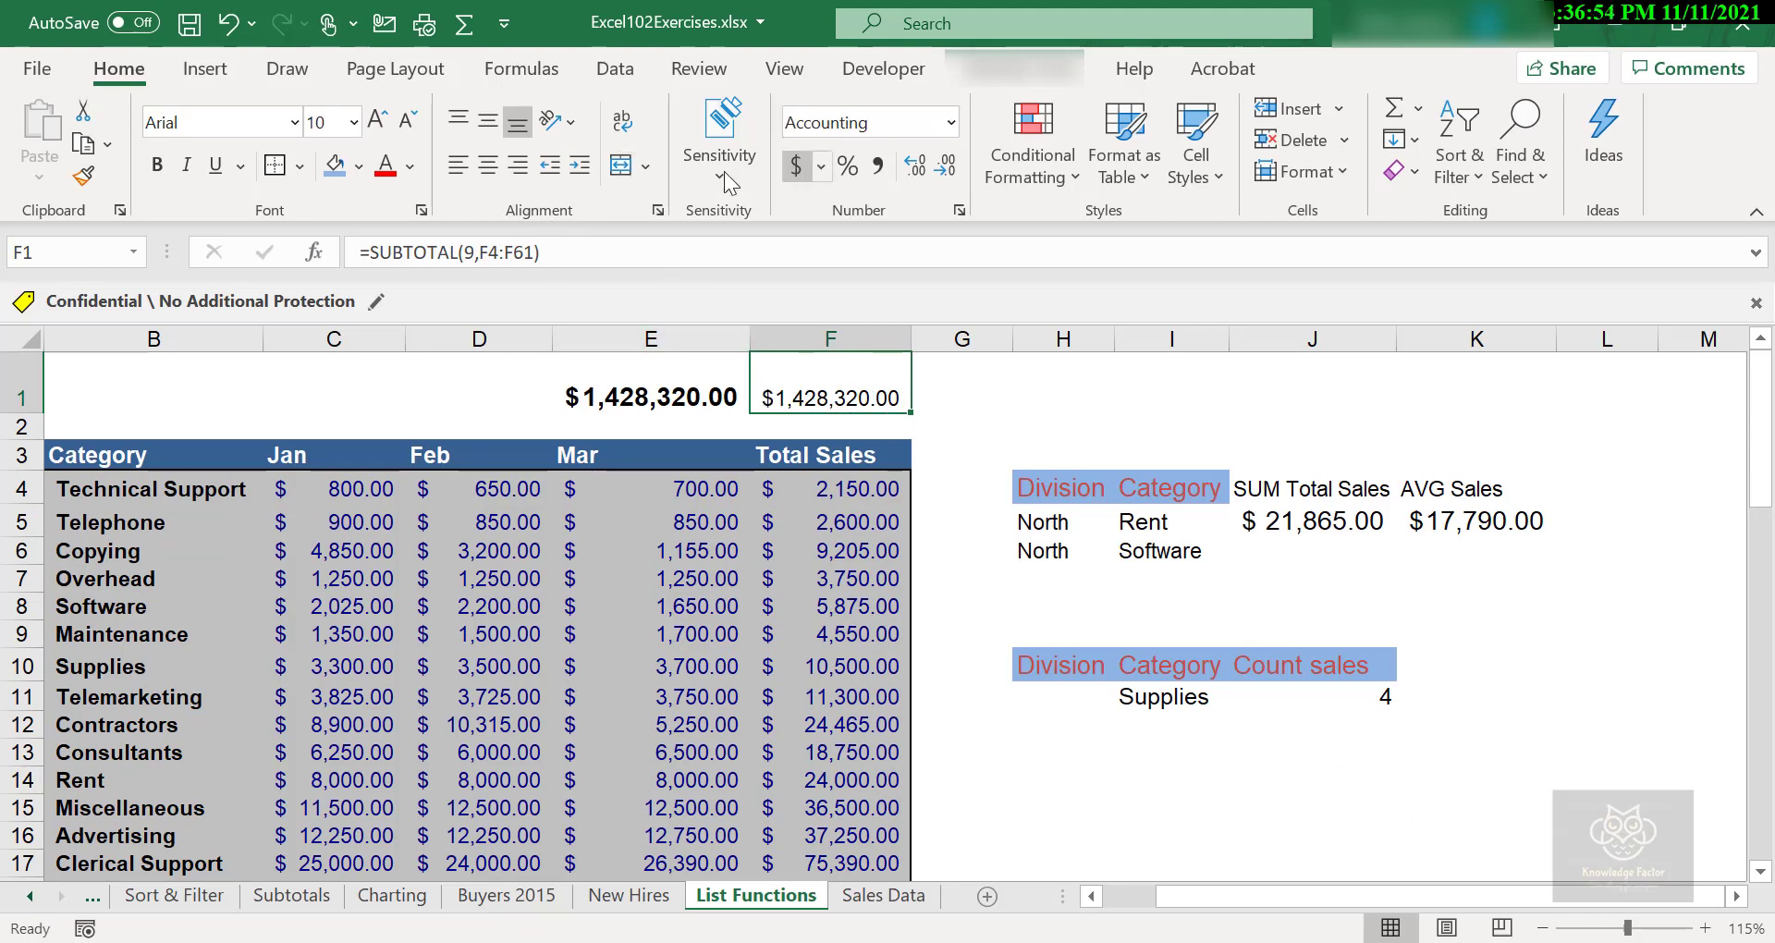
left_click(378, 121)
left_click(379, 121)
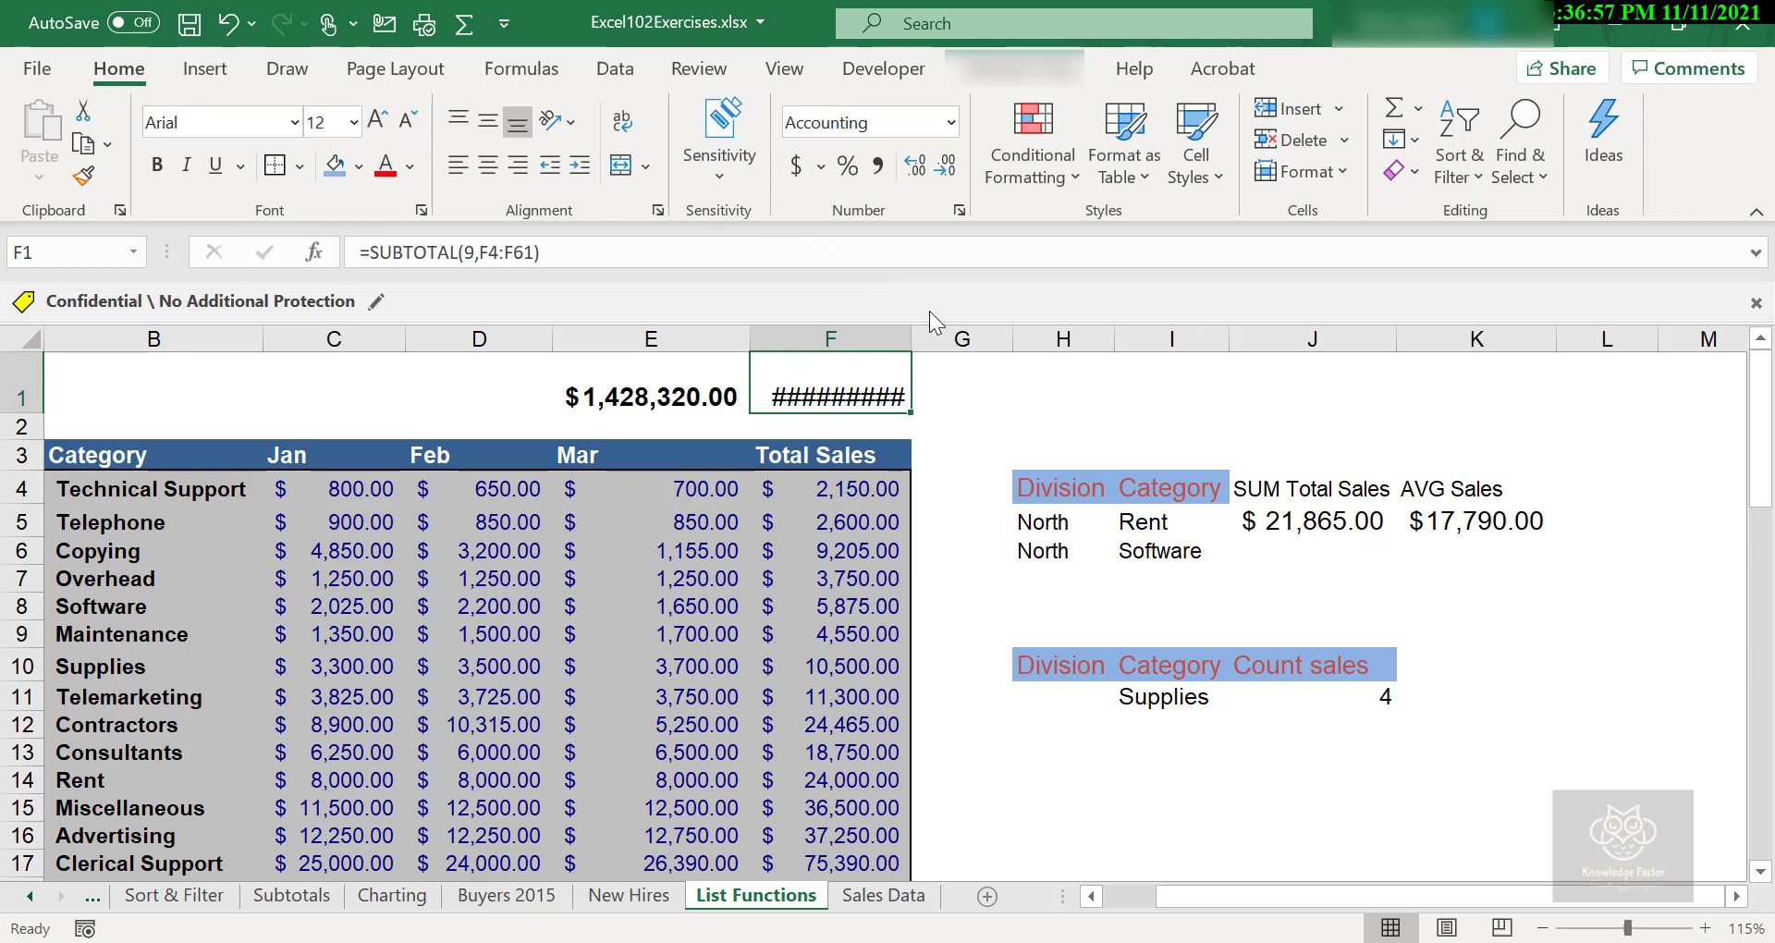
left_click_drag(911, 338, 948, 338)
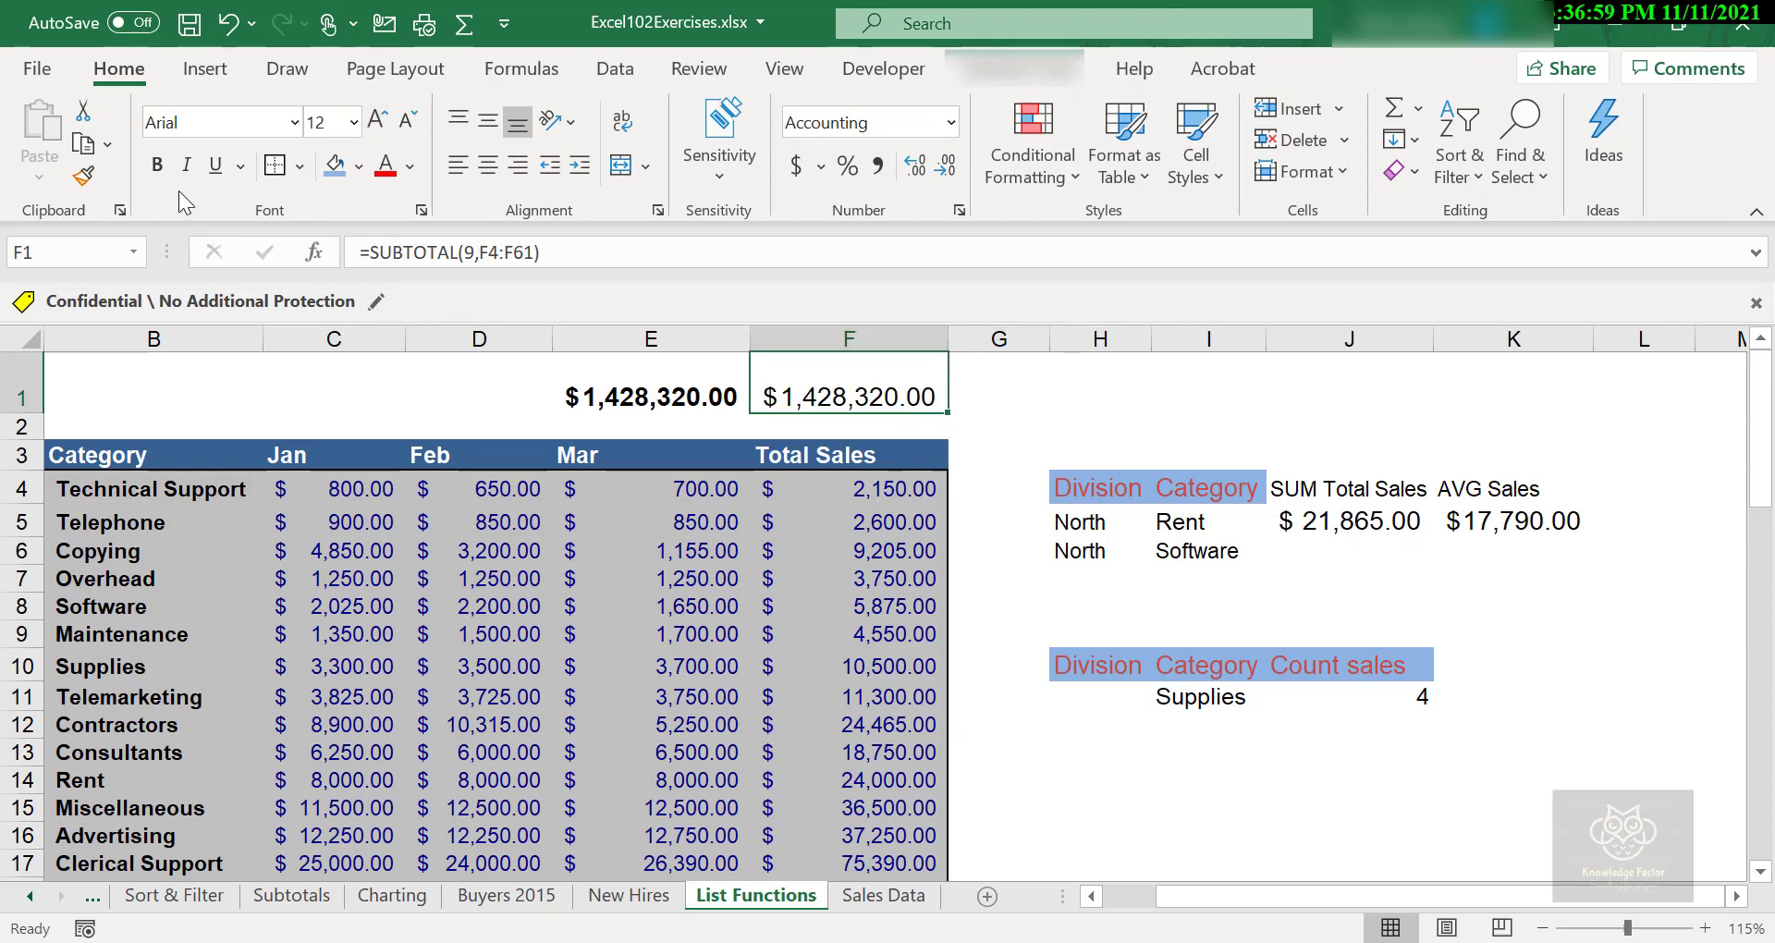
- Make the subtotal in F1 bold and turn on filtering for the sales table's header row
left_click(157, 165)
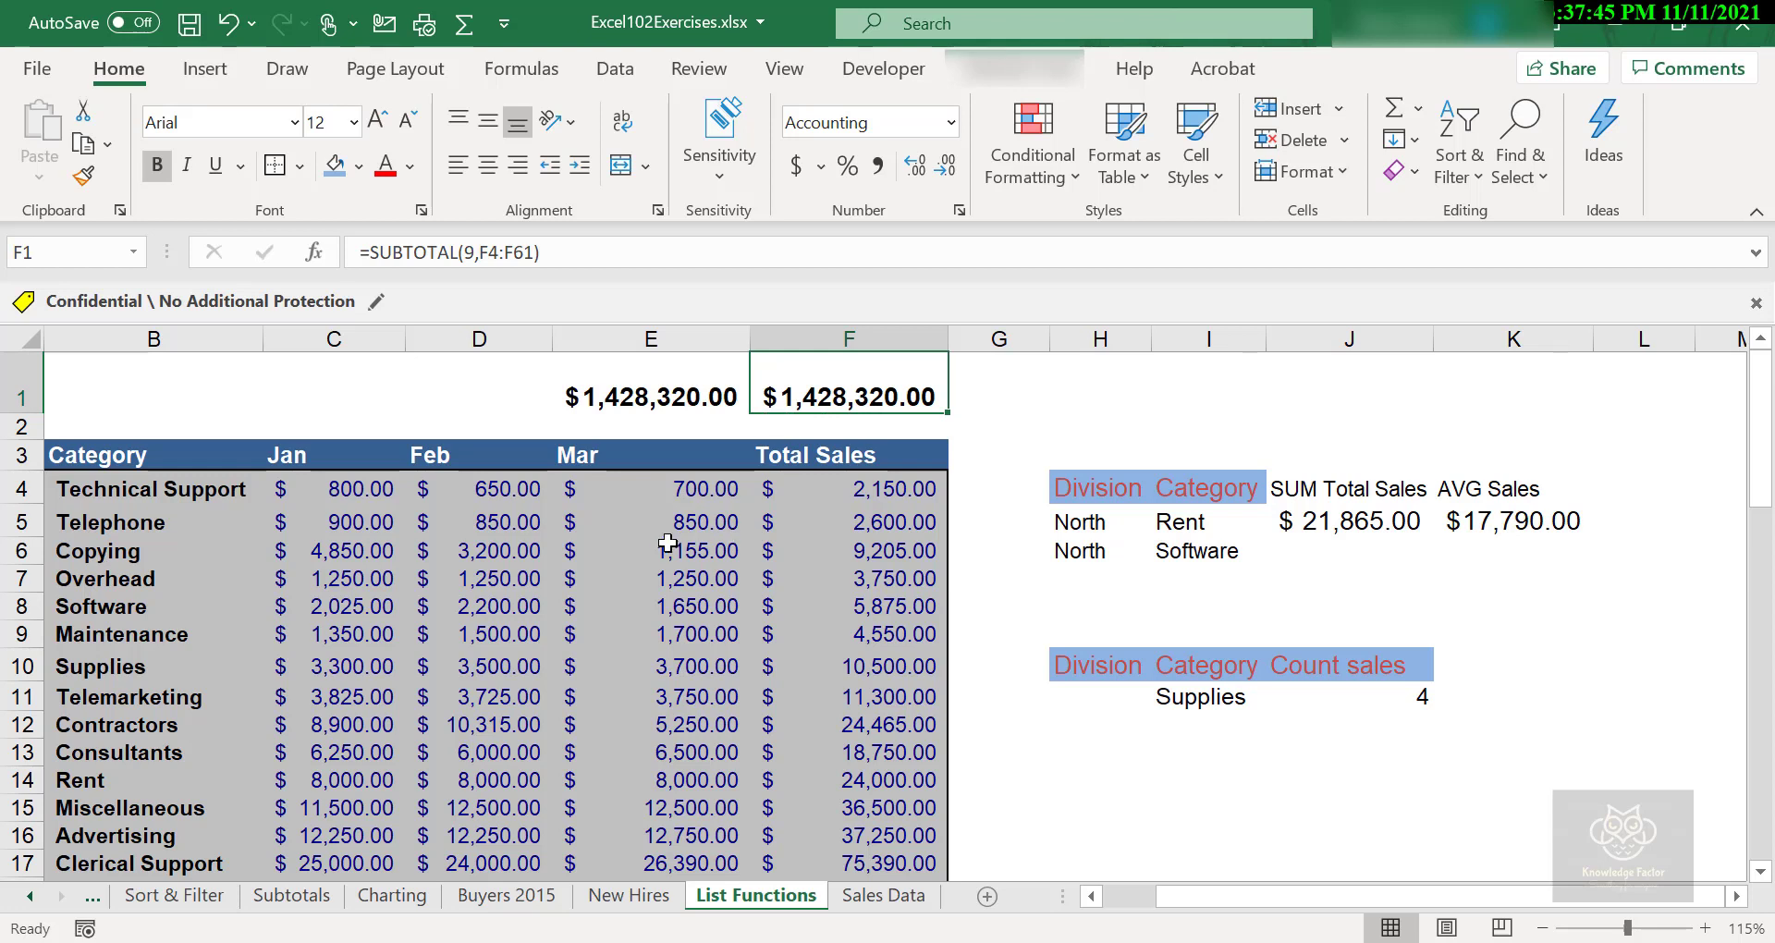
left_click(566, 525)
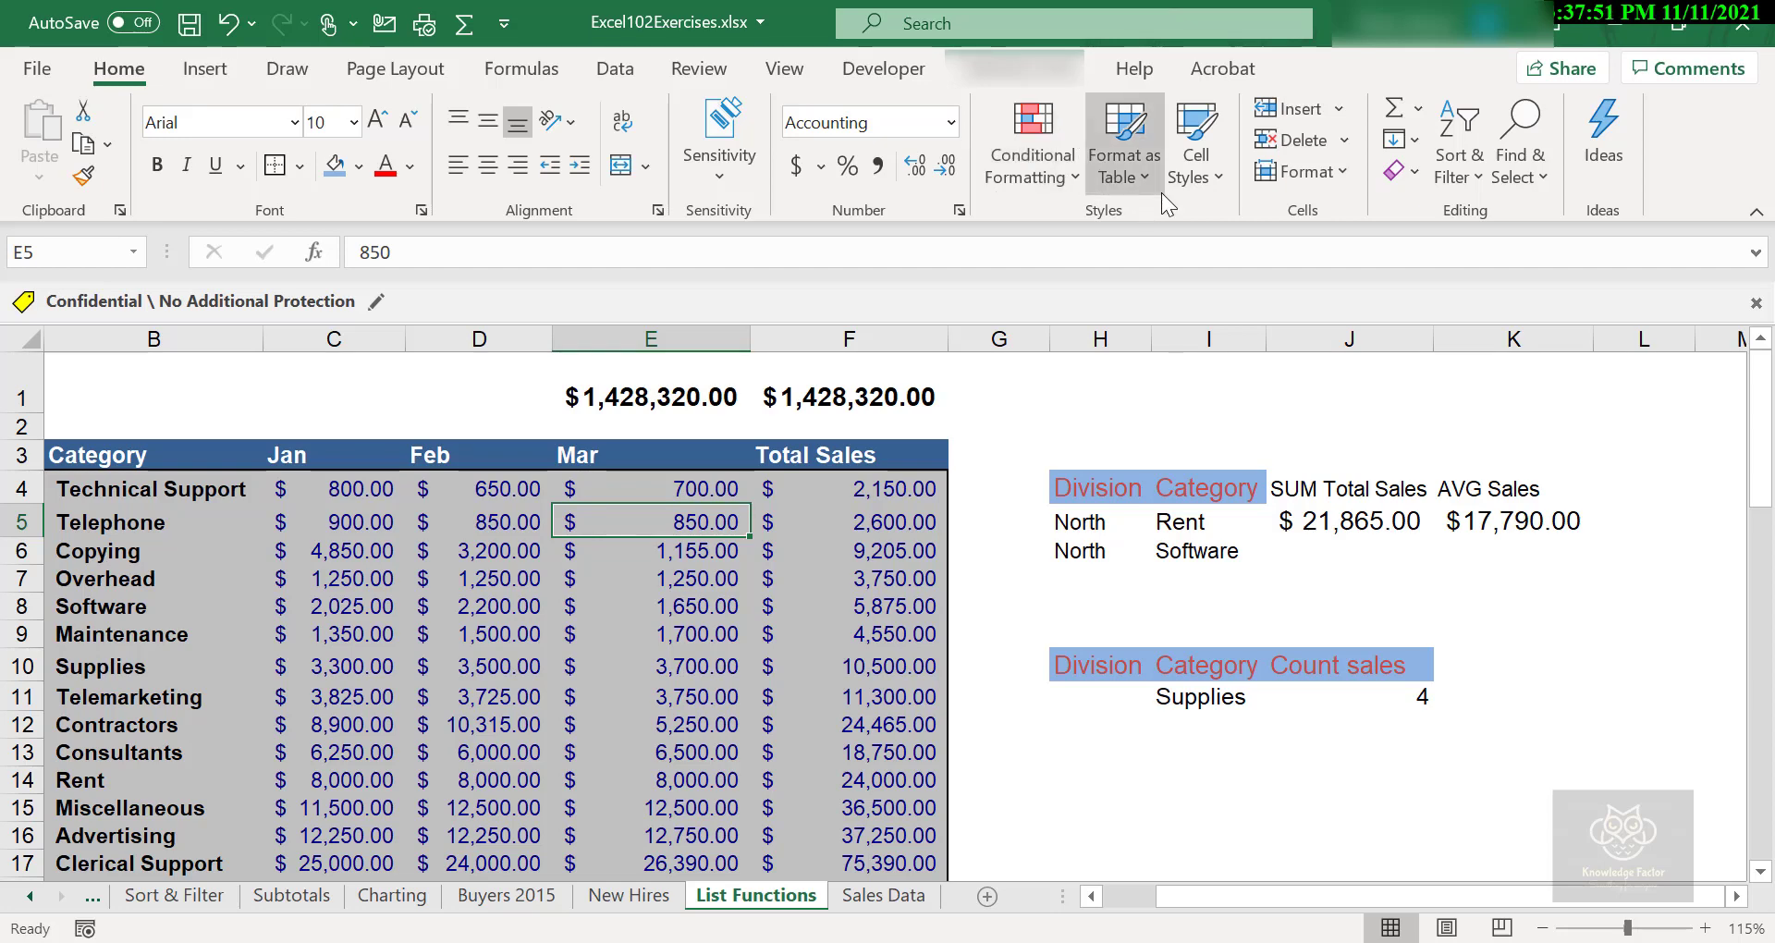
left_click(1472, 132)
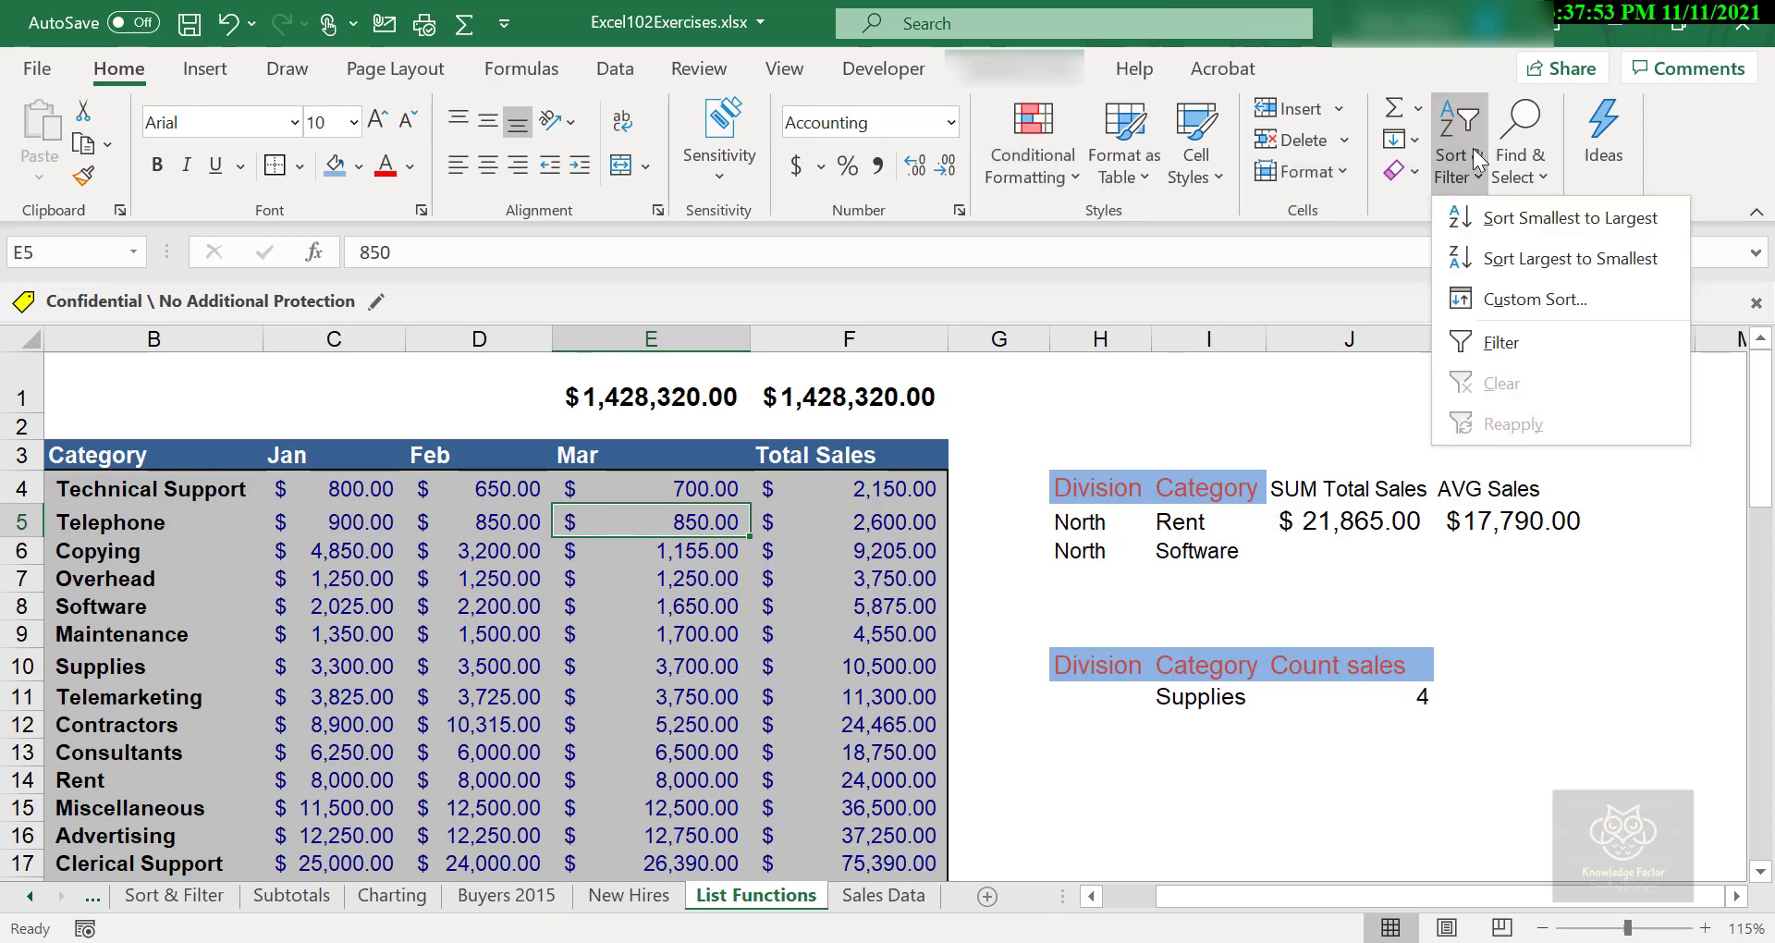
left_click(1507, 342)
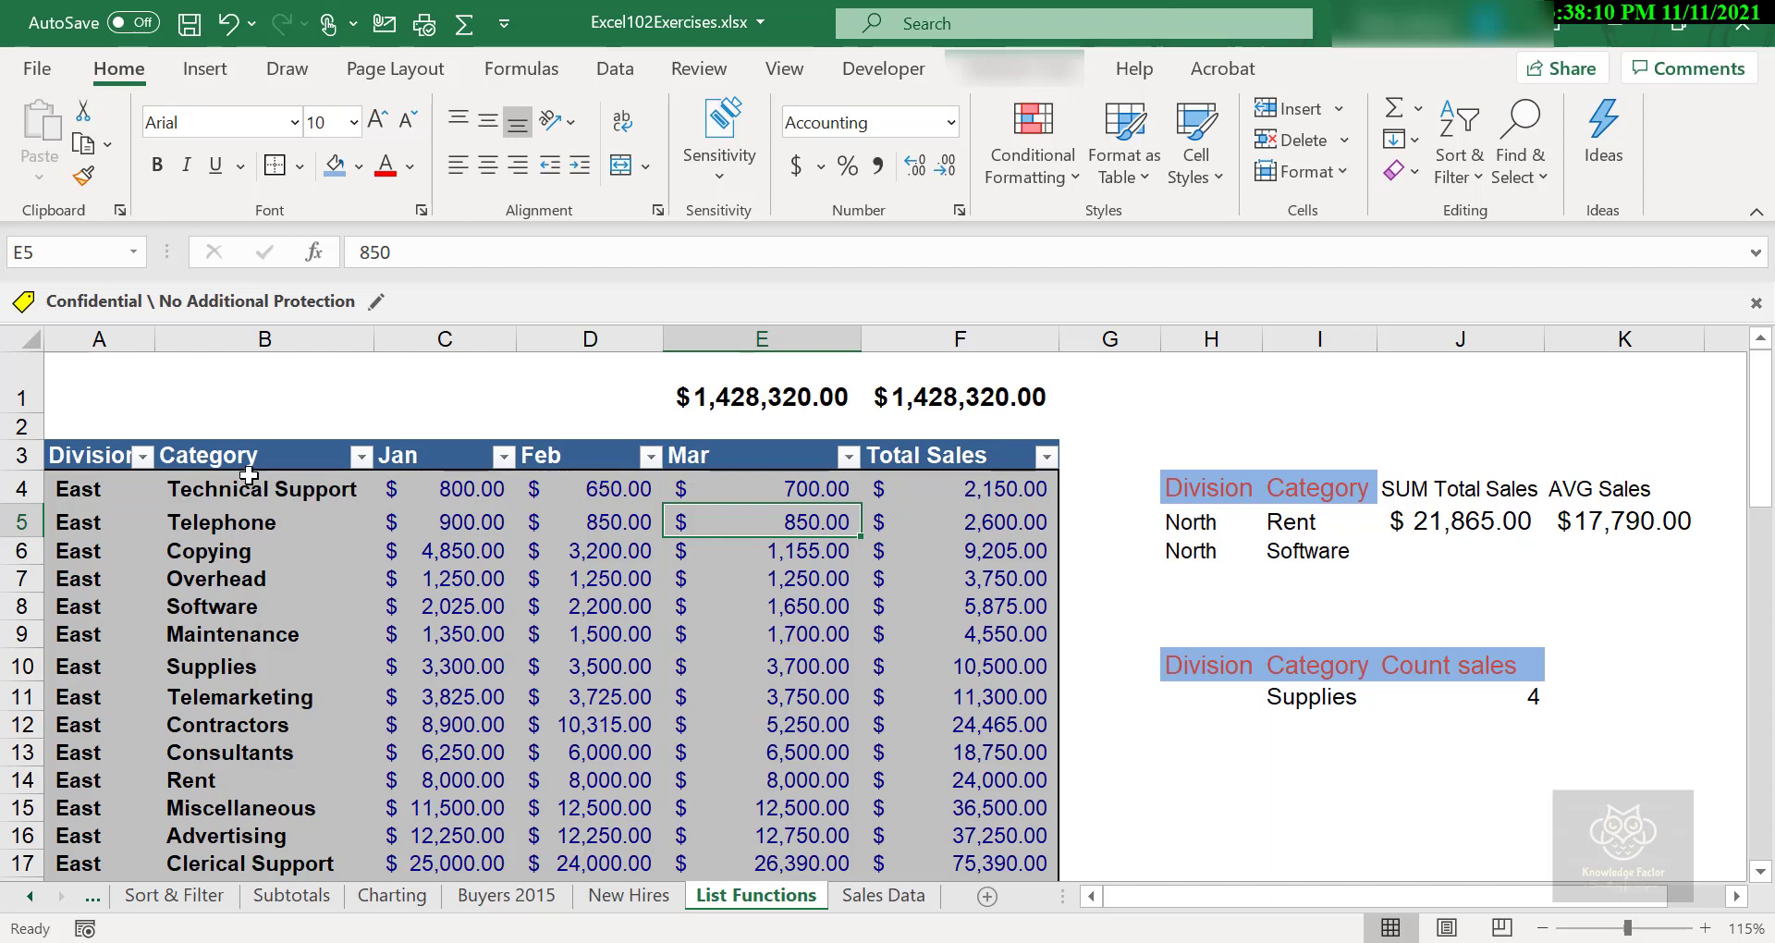
- Filter the Division column to show only East and compare the SUM and SUBTOTAL results above the table
left_click(144, 460)
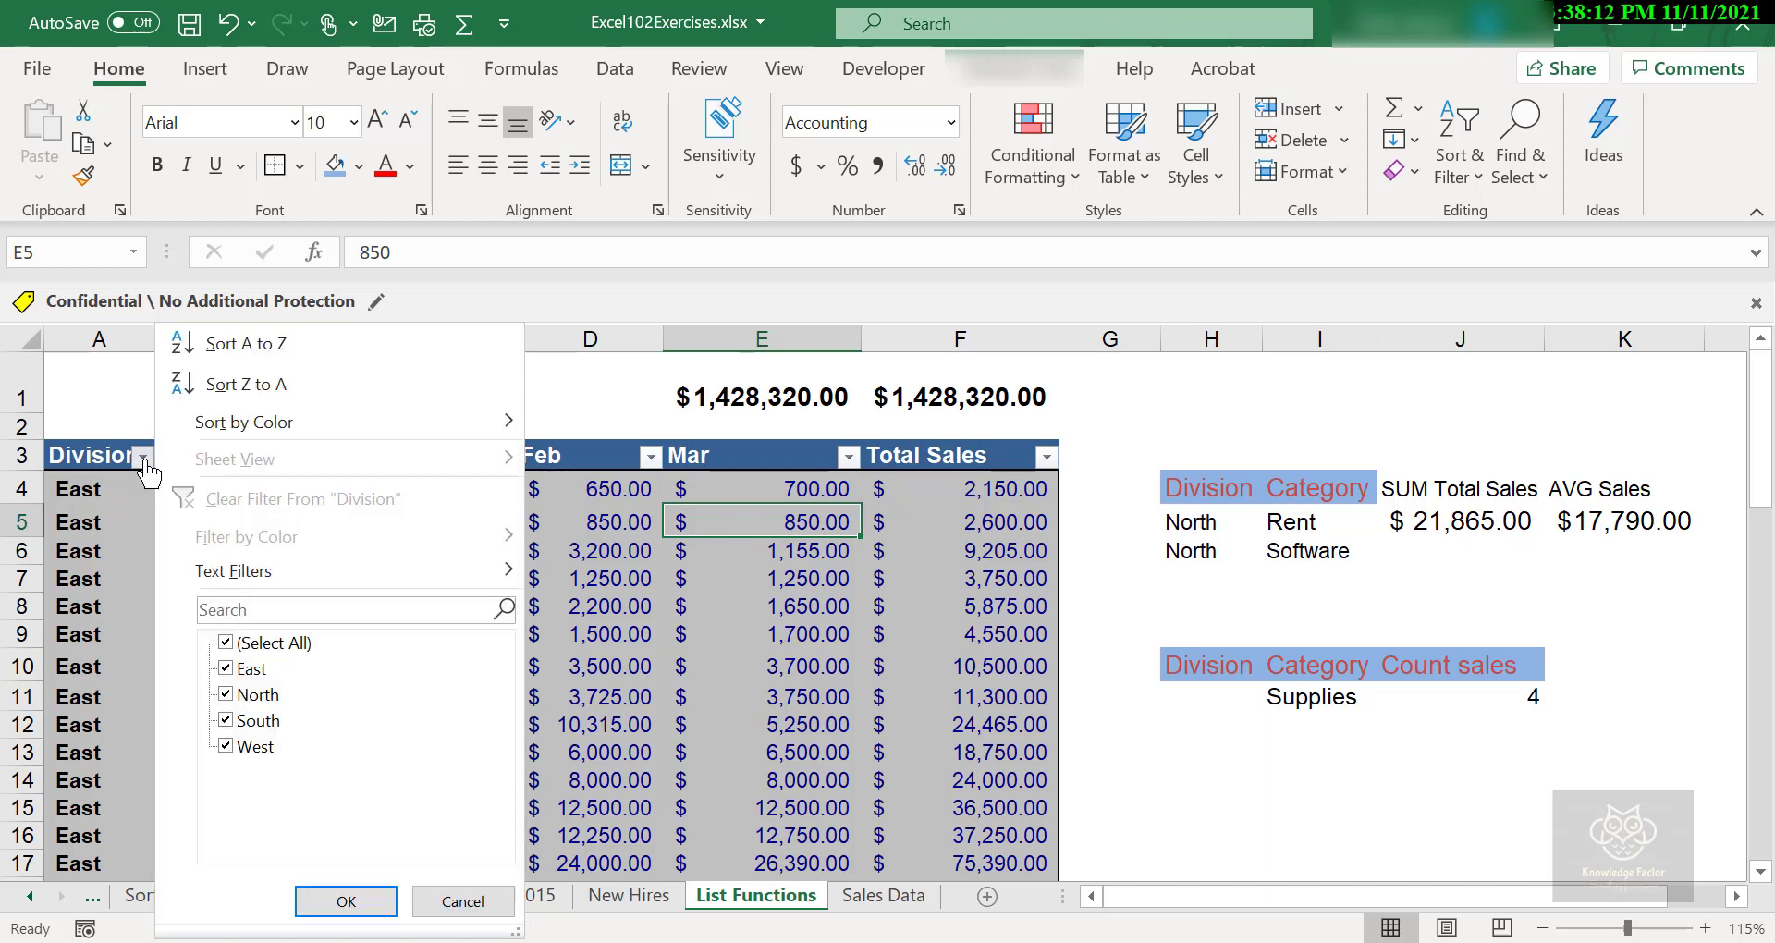
left_click(246, 647)
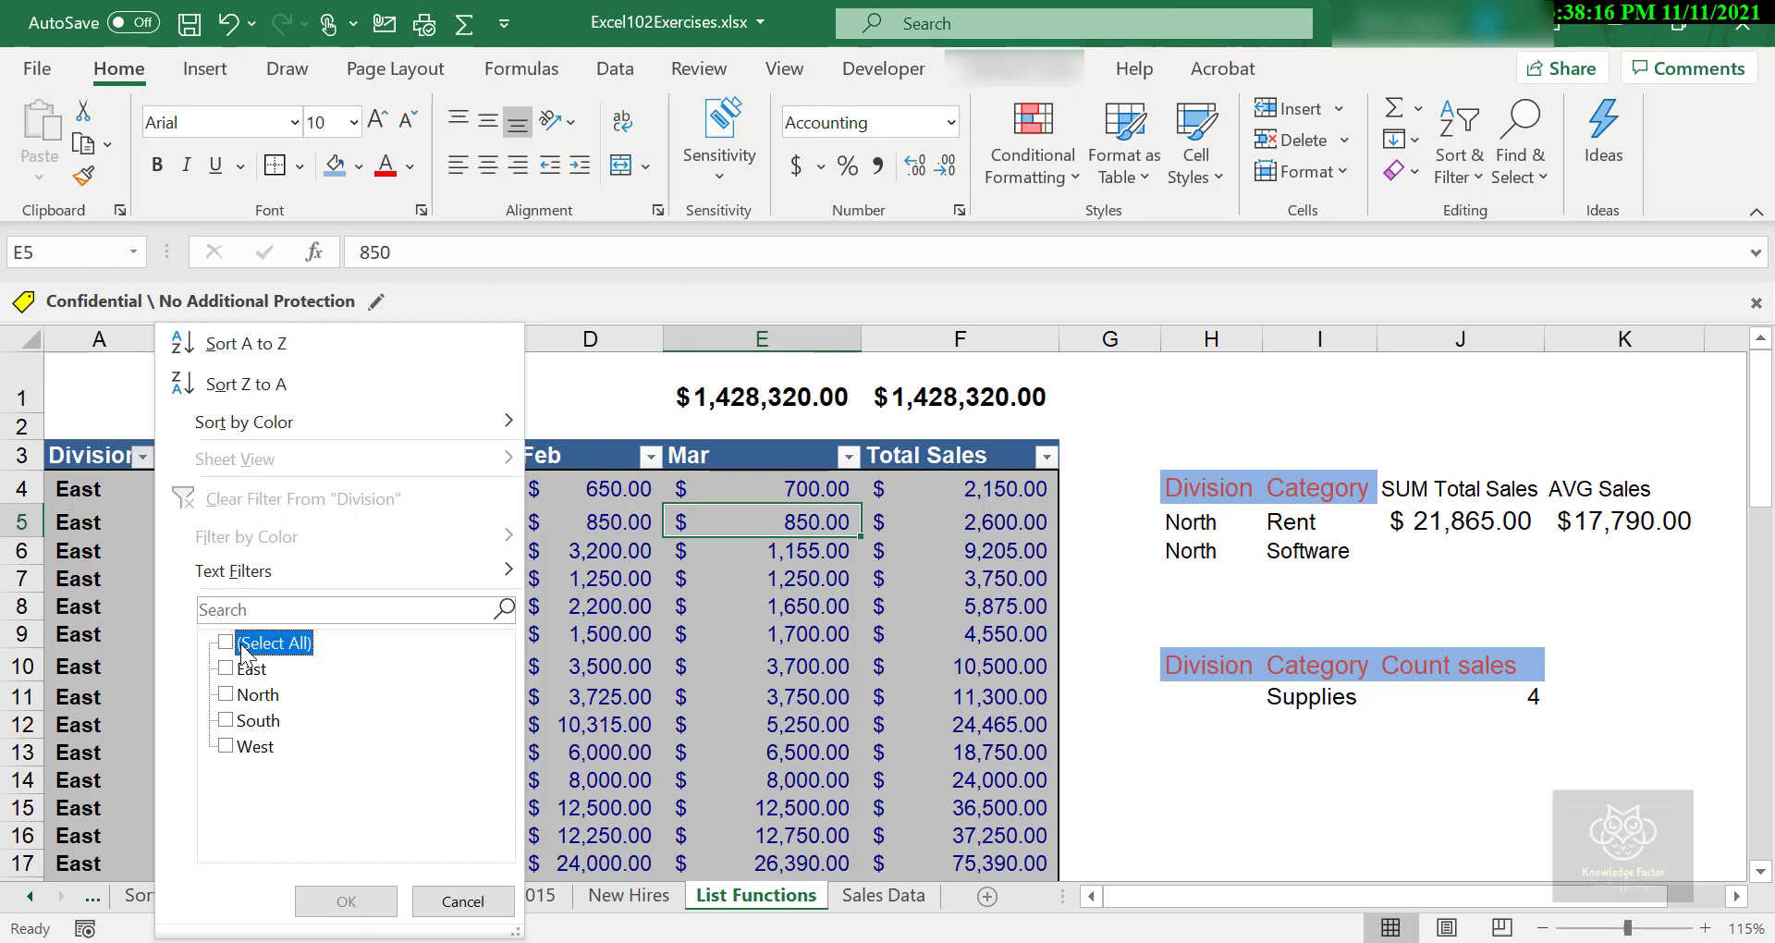
left_click(249, 673)
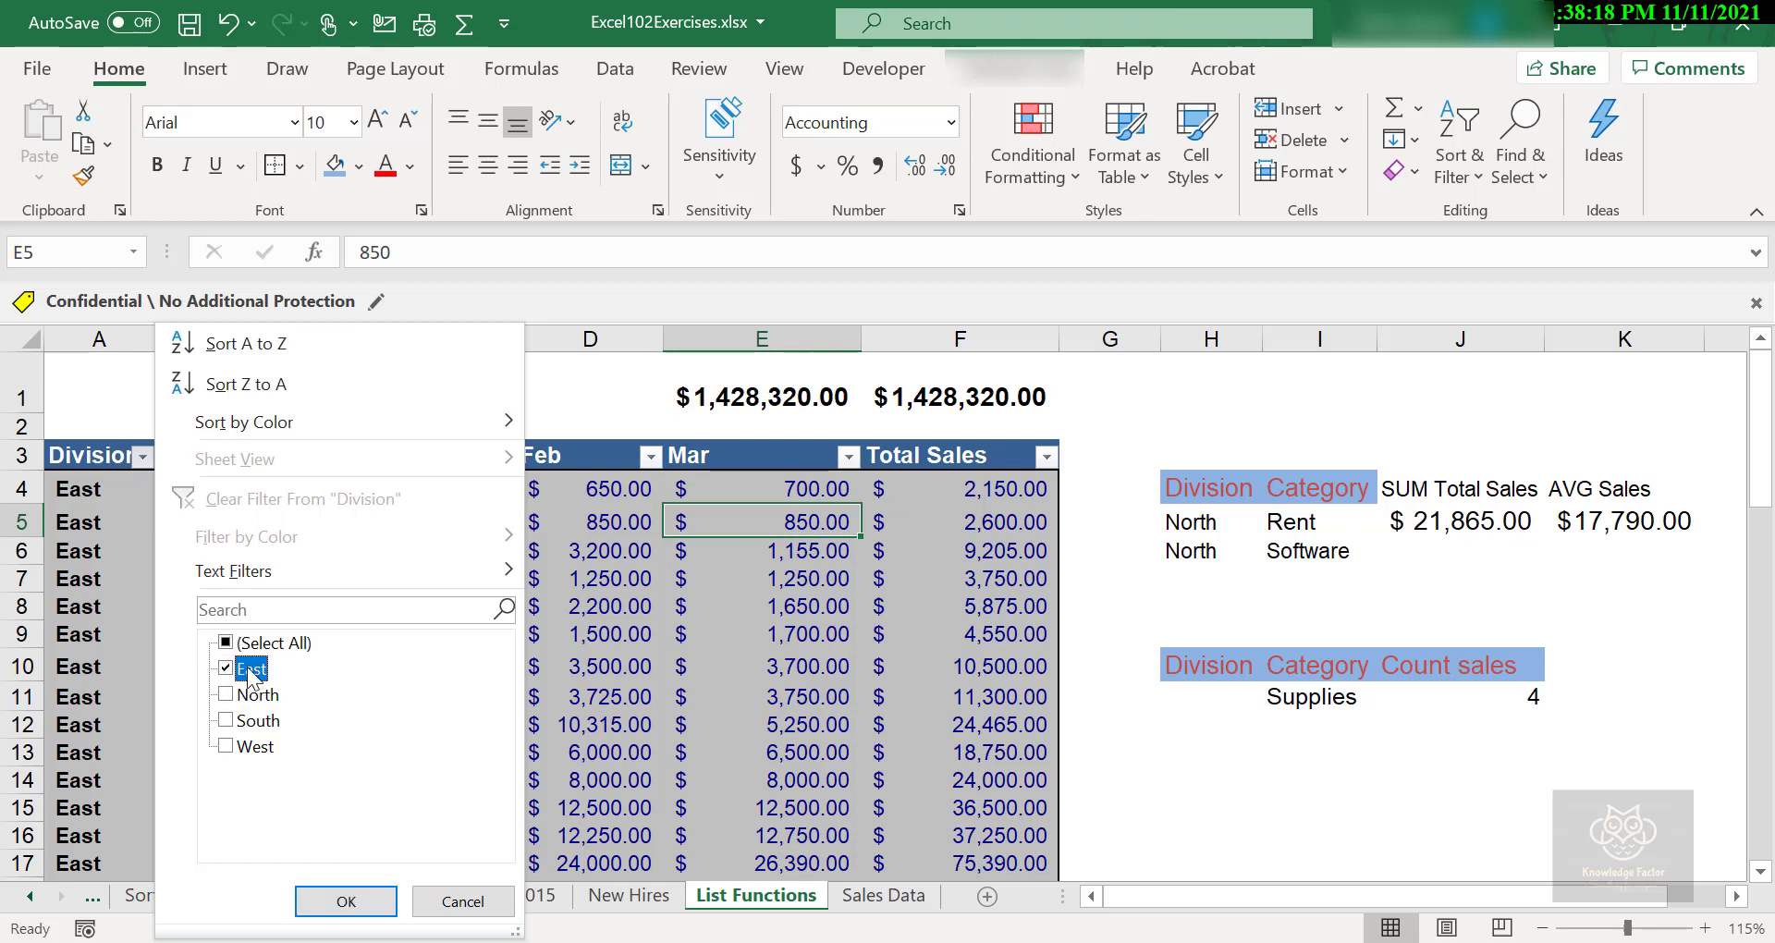
left_click(348, 901)
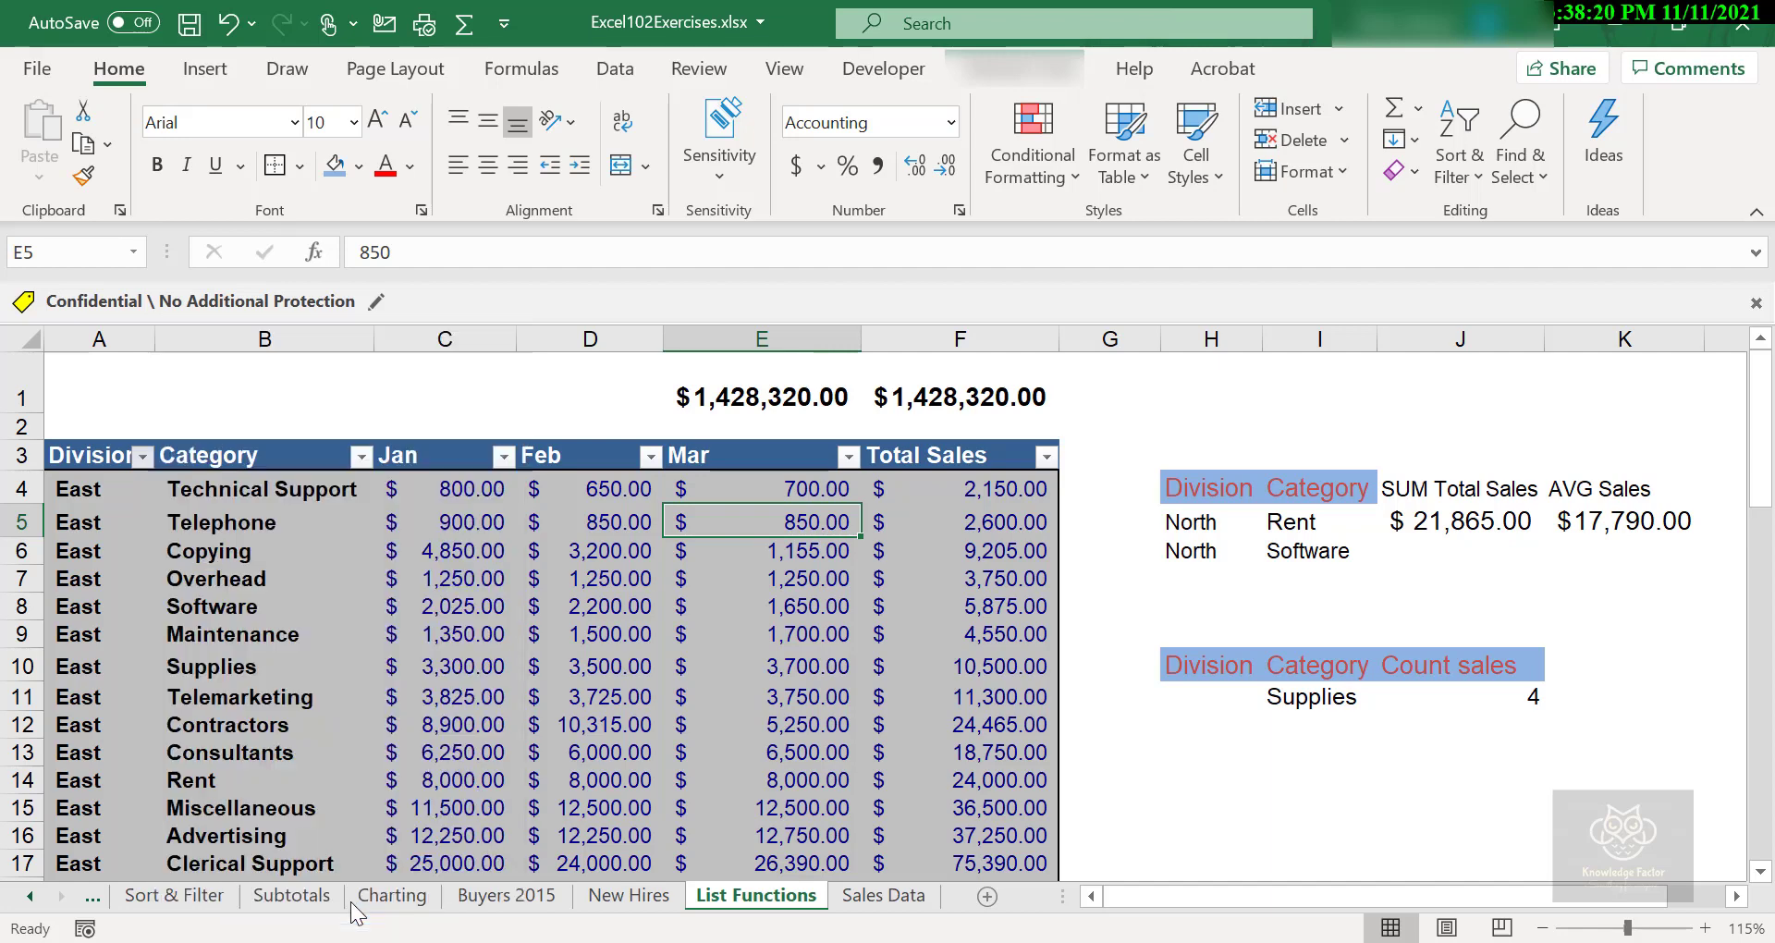
scroll(397, 722, "down", 3)
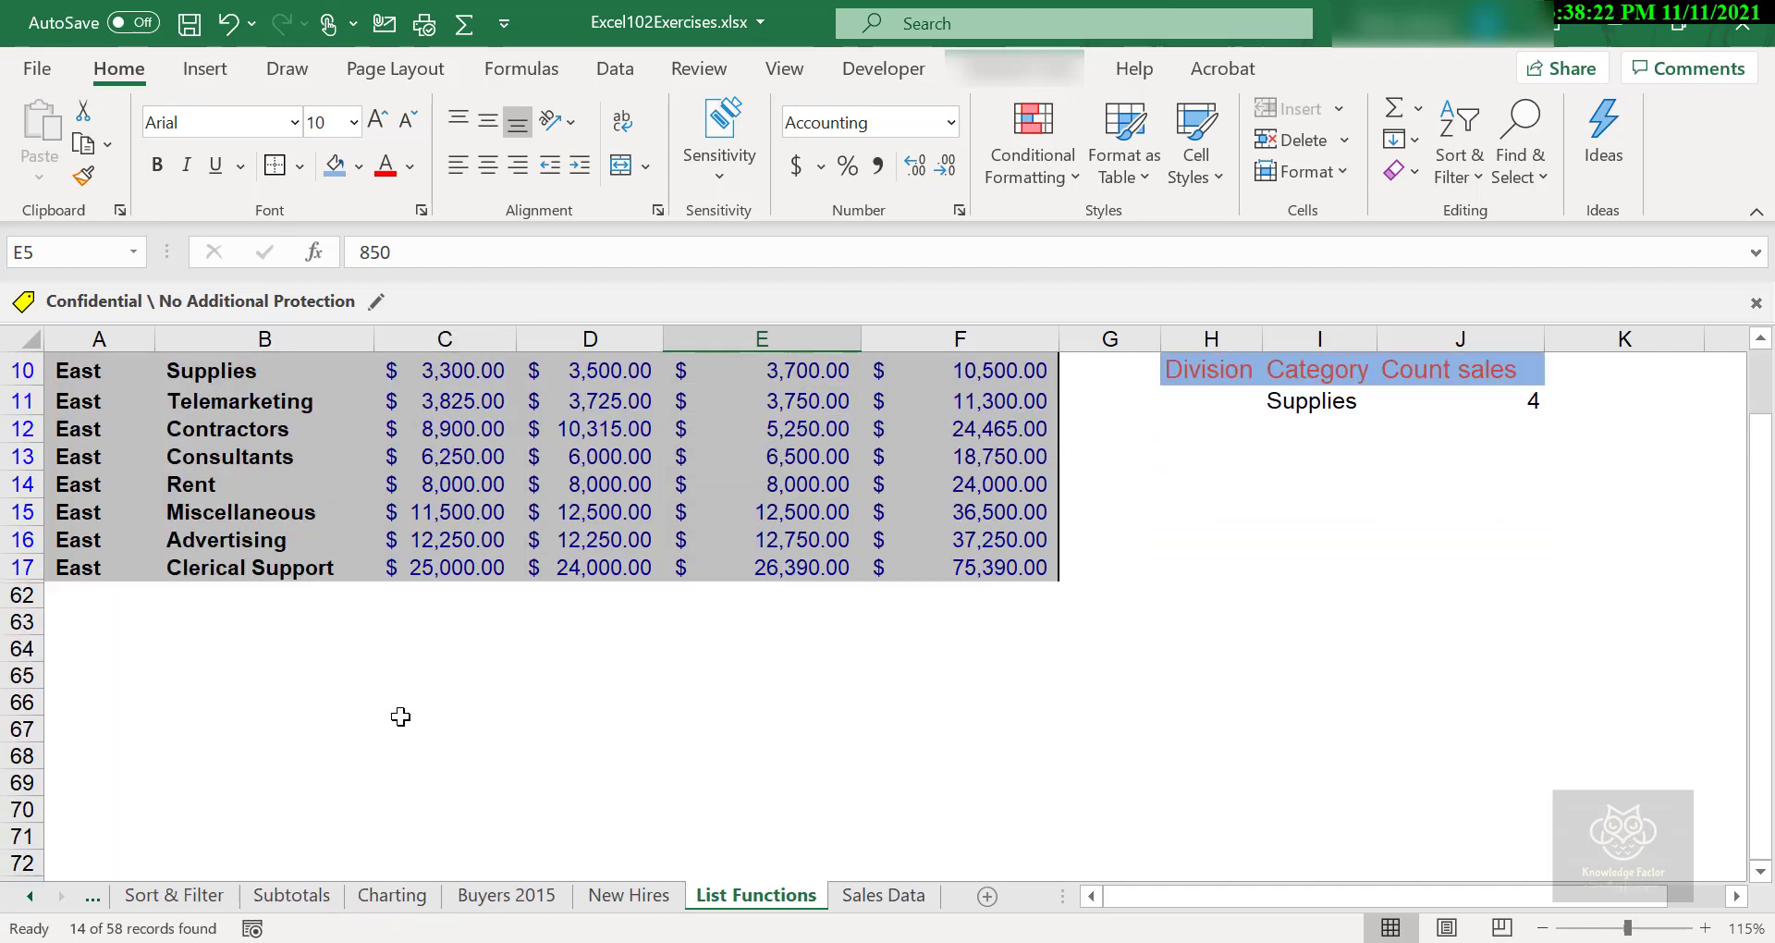
scroll(398, 721, "up", 3)
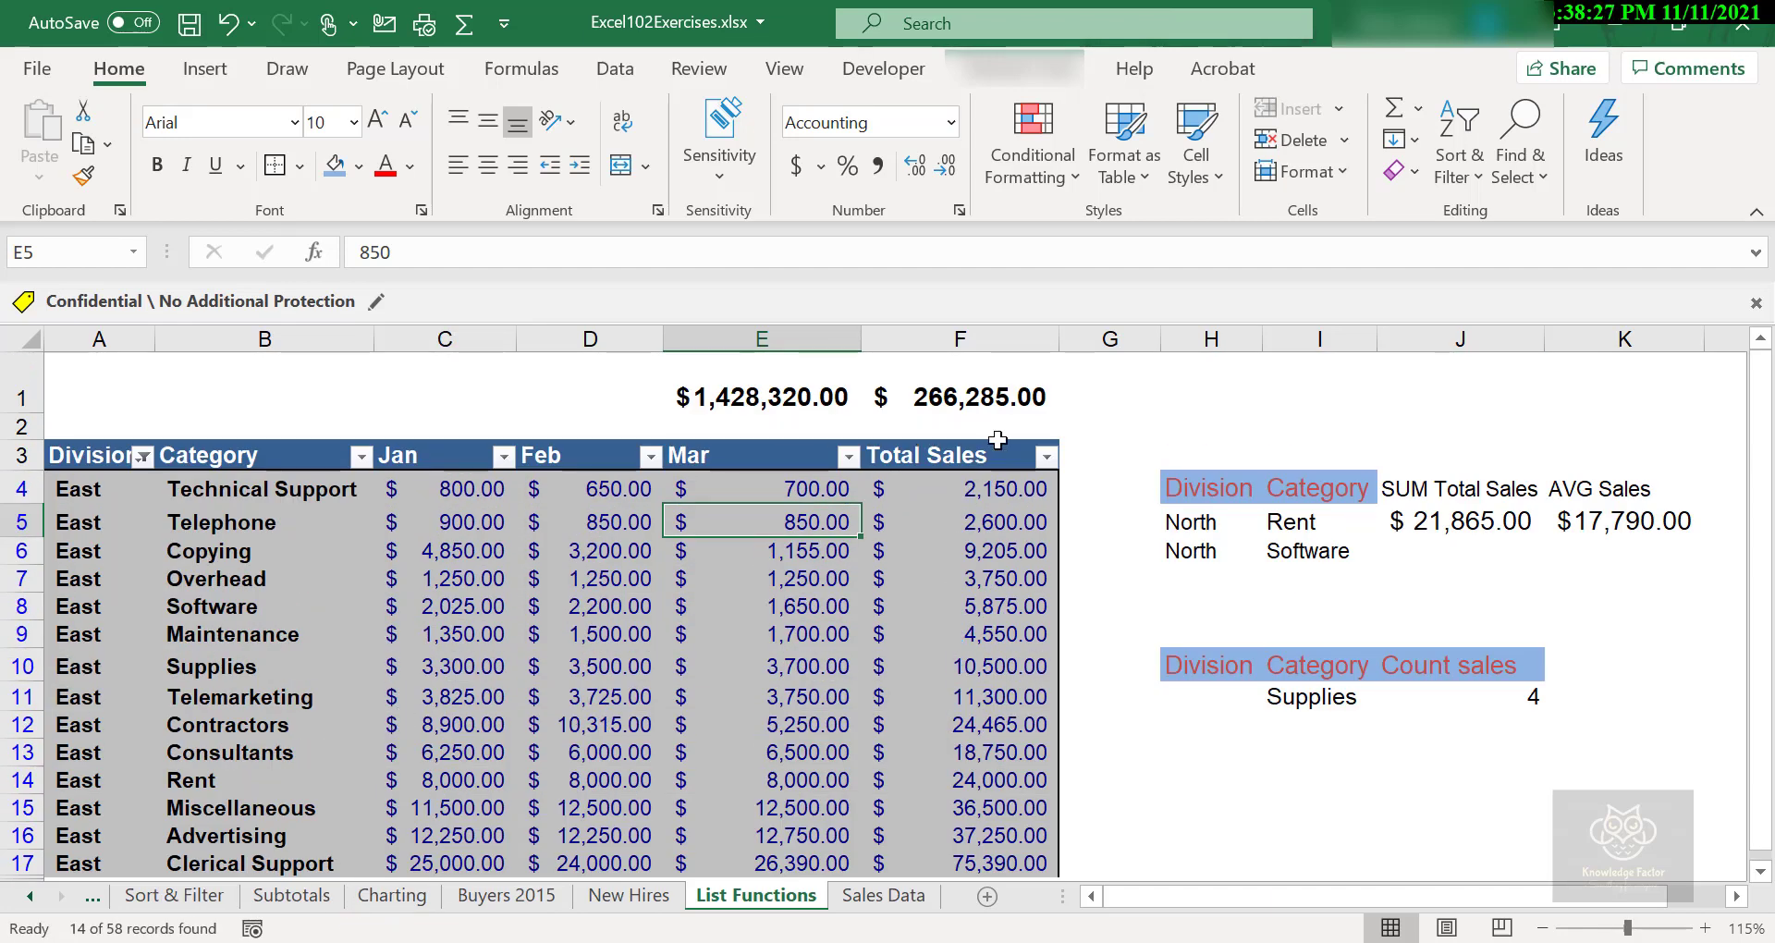